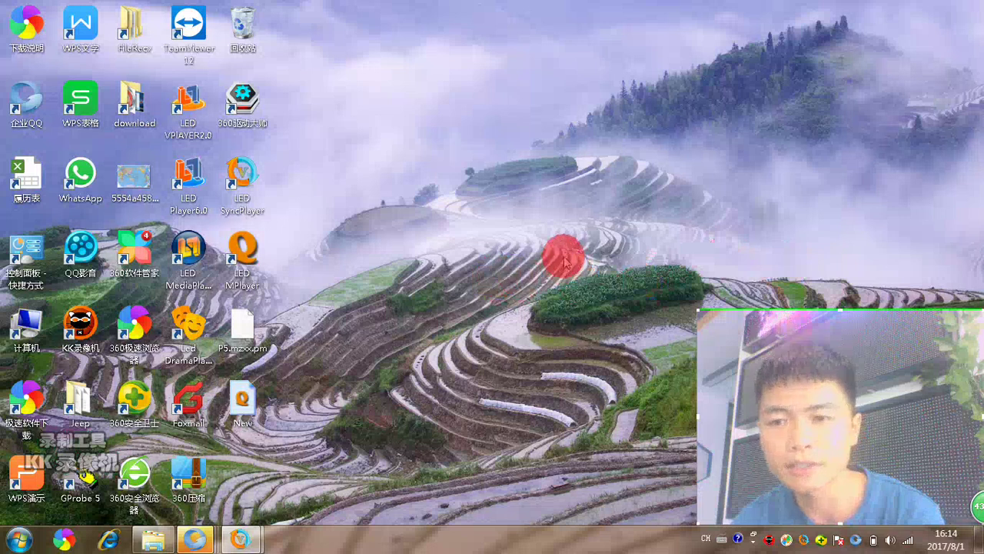
Inspect the LED MPlayer shortcut's properties and target path.
click(240, 273)
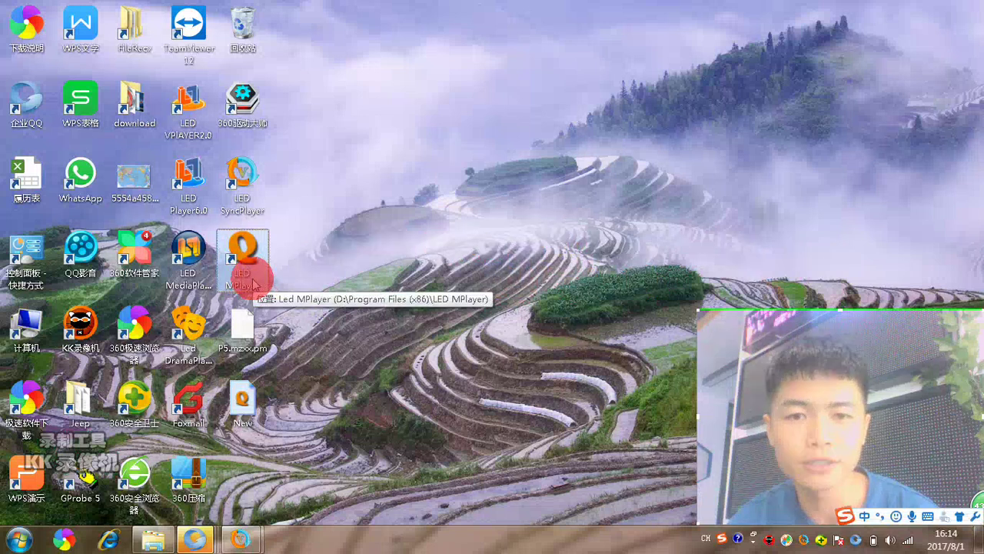
right_click(253, 282)
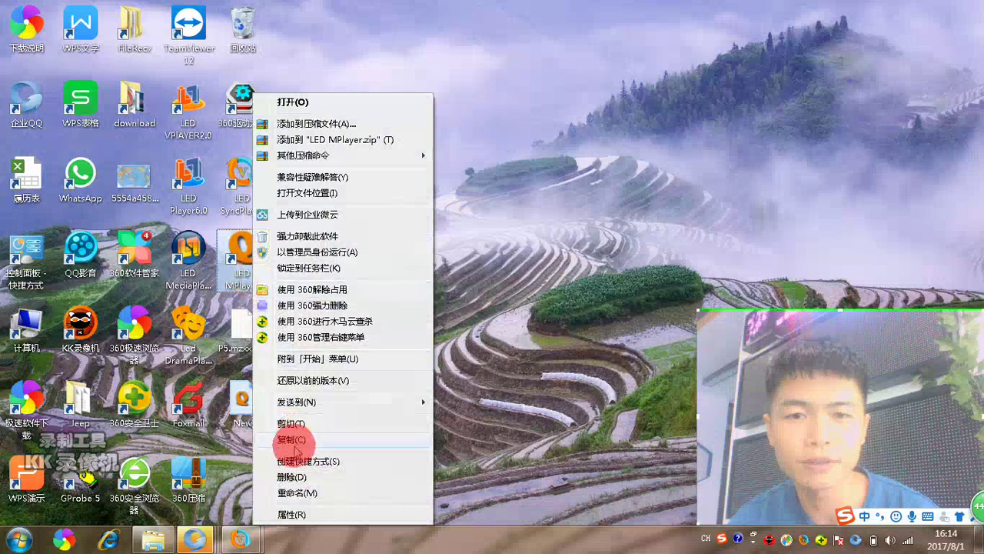
click(304, 513)
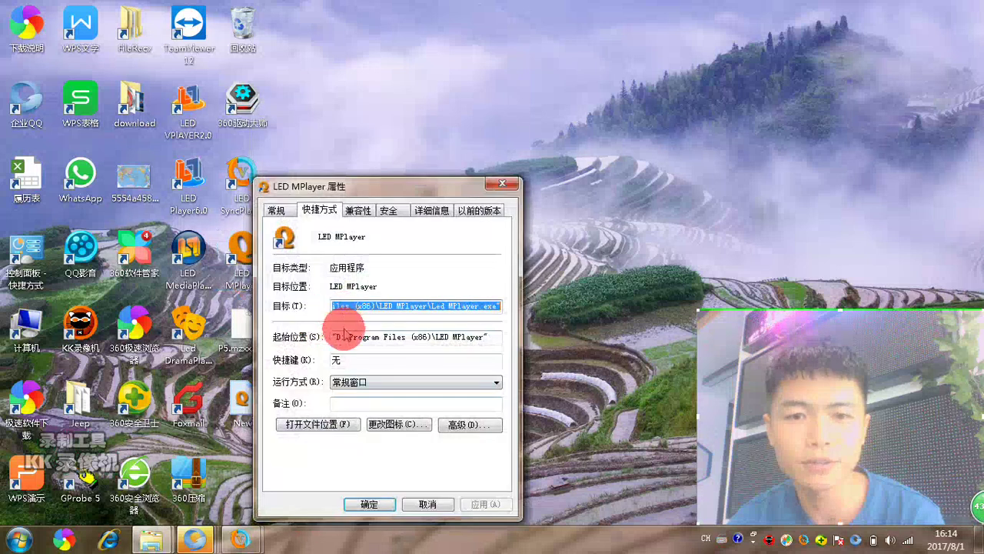
mouse_move(345, 333)
mouse_down()
mouse_move(318, 334)
mouse_move(314, 307)
mouse_up()
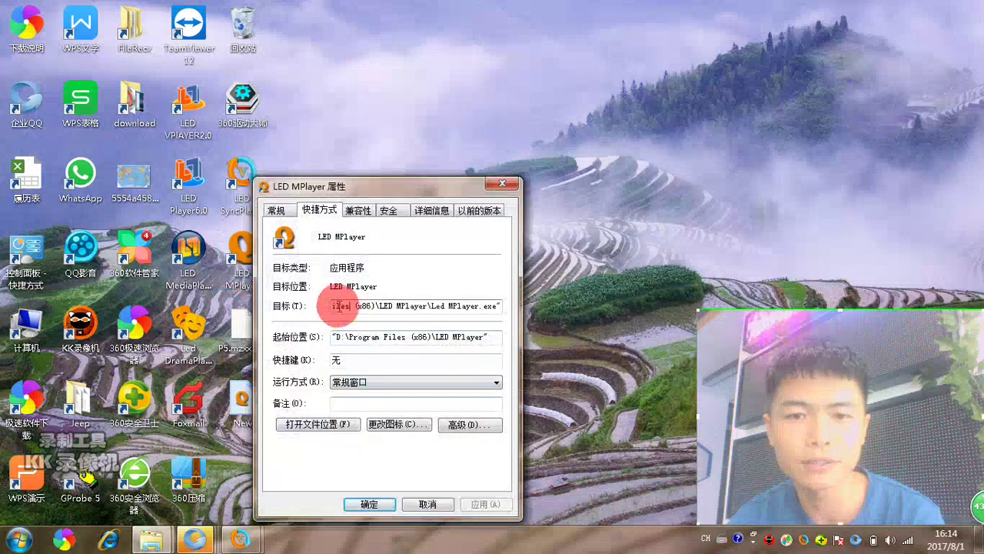
click(502, 187)
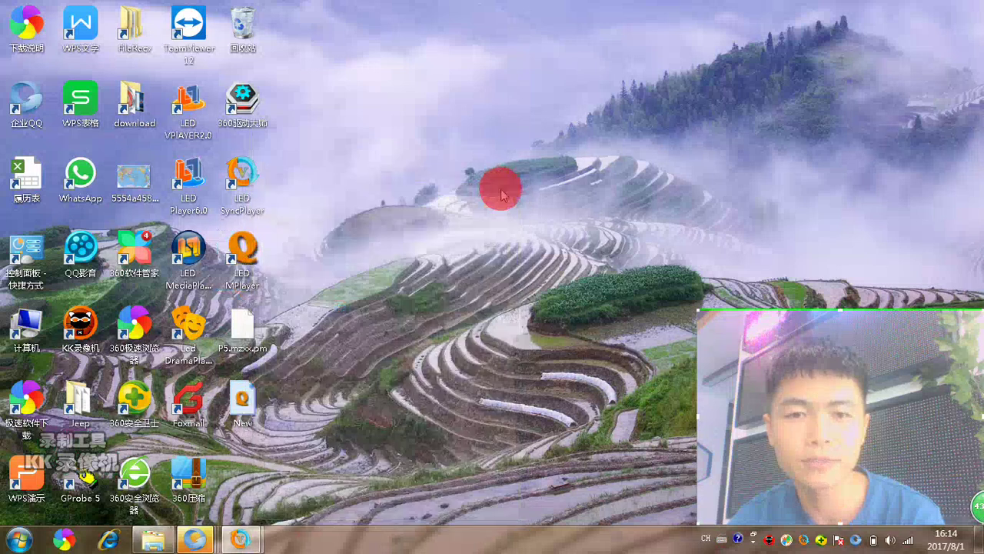
Launch LED MPlayer, move its window to the desktop's left, and toggle Edit/Hide.
double_click(254, 262)
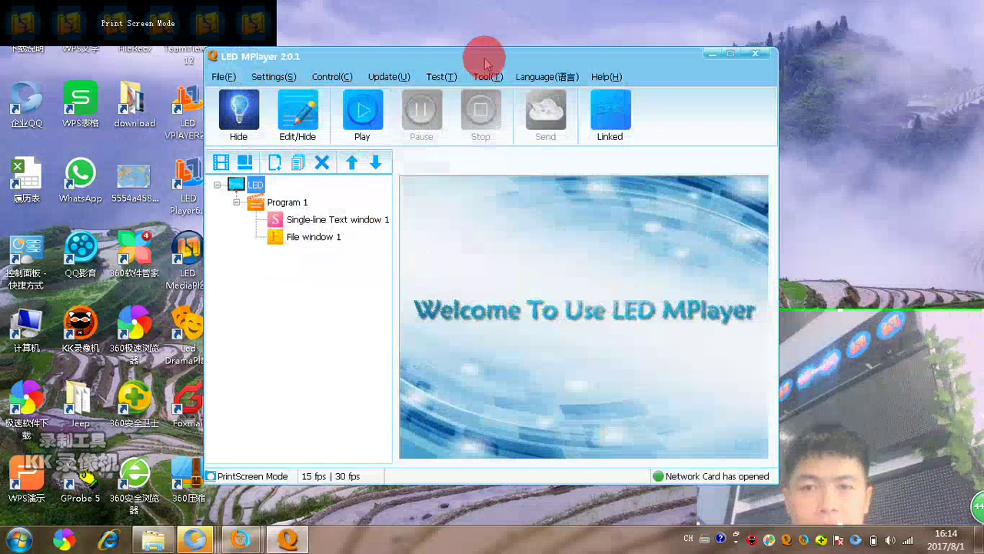
mouse_move(483, 57)
mouse_down()
mouse_move(318, 75)
mouse_move(341, 72)
mouse_move(324, 61)
mouse_up()
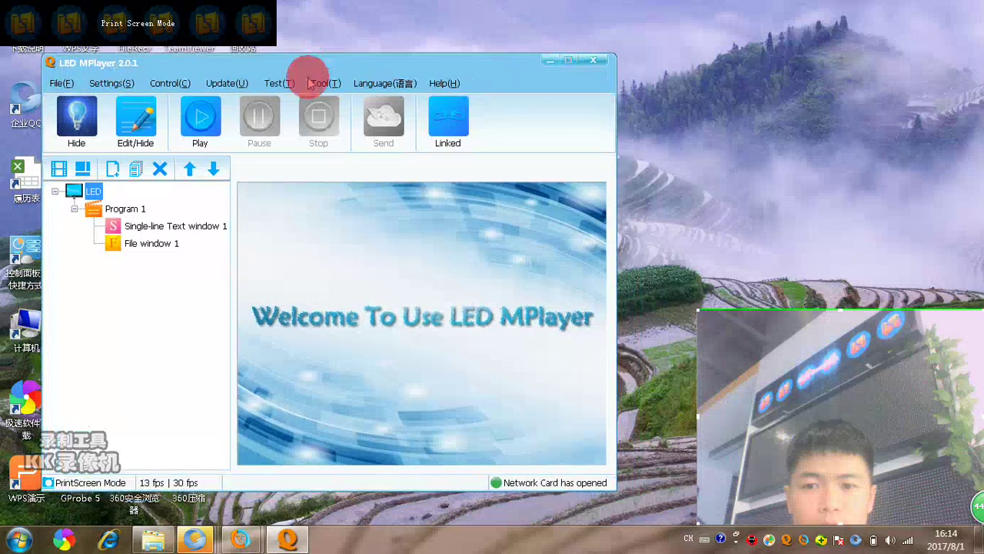
click(164, 133)
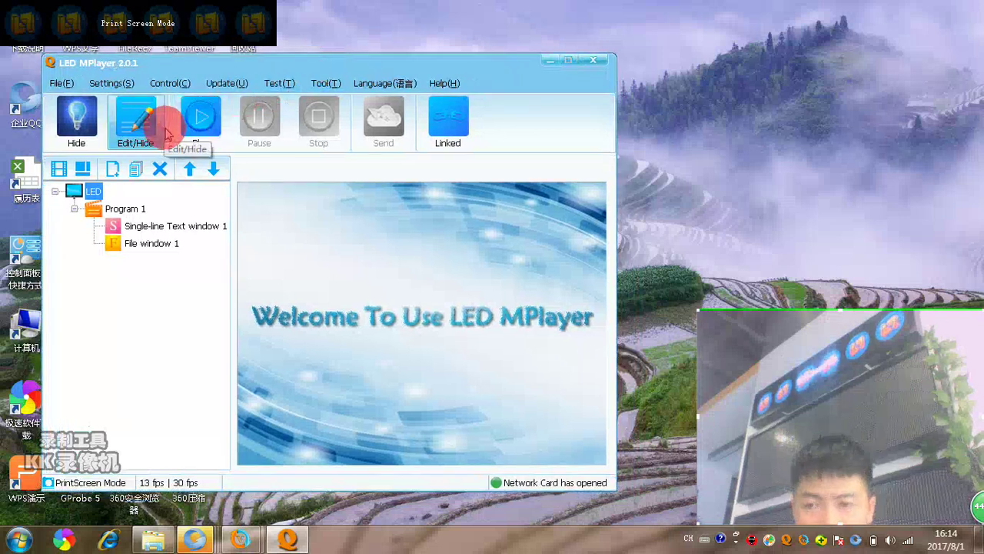
Start playback and open ScreenPara Settings, confirming the settings password.
click(202, 127)
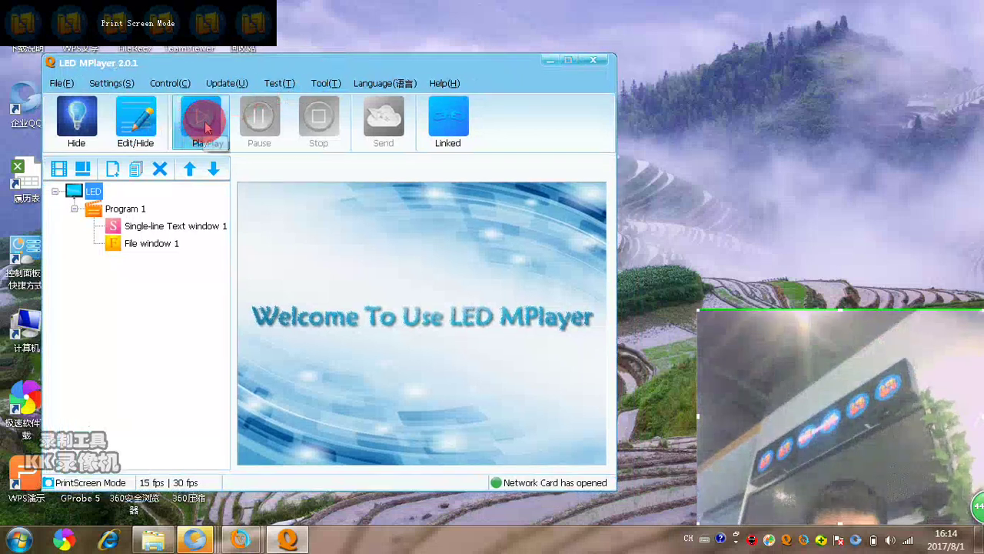
click(115, 84)
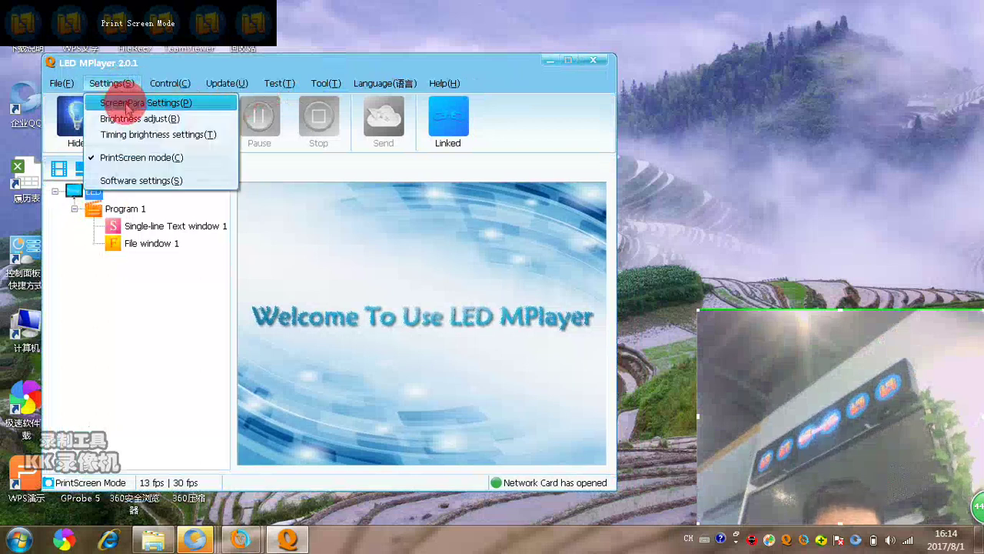
click(127, 105)
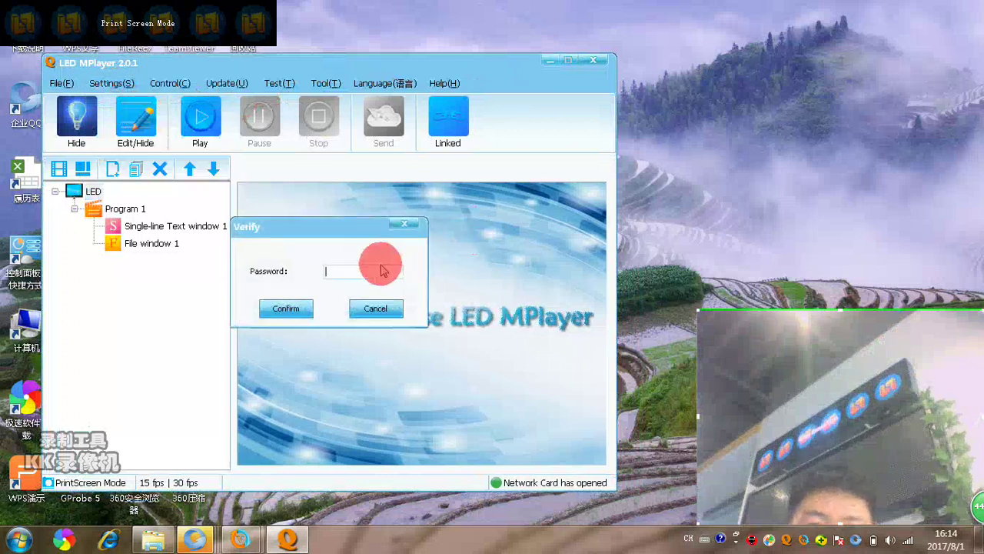
text(16)
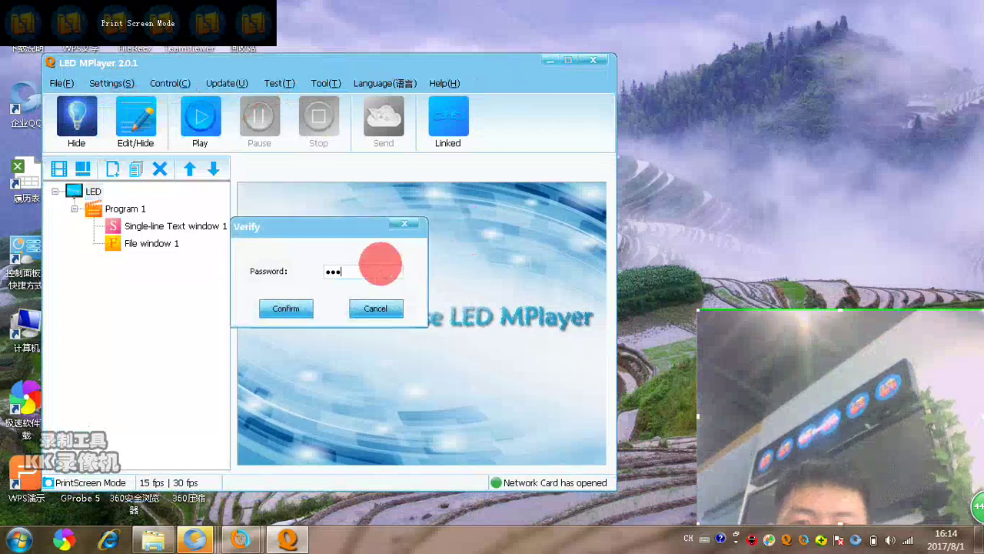
click(300, 314)
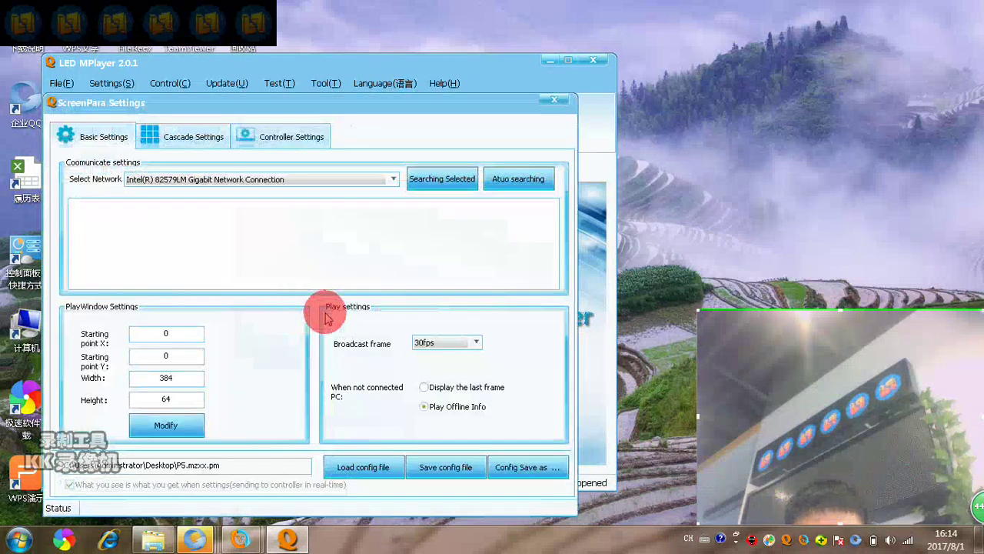
Search the Intel gigabit adapter network, finding one Q1 Plus-4GB controller.
click(392, 178)
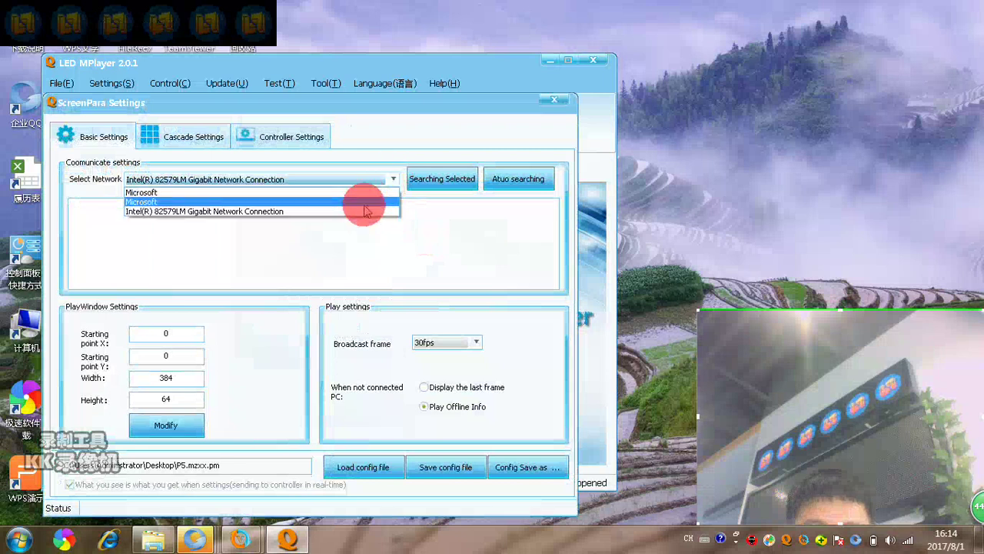
click(356, 217)
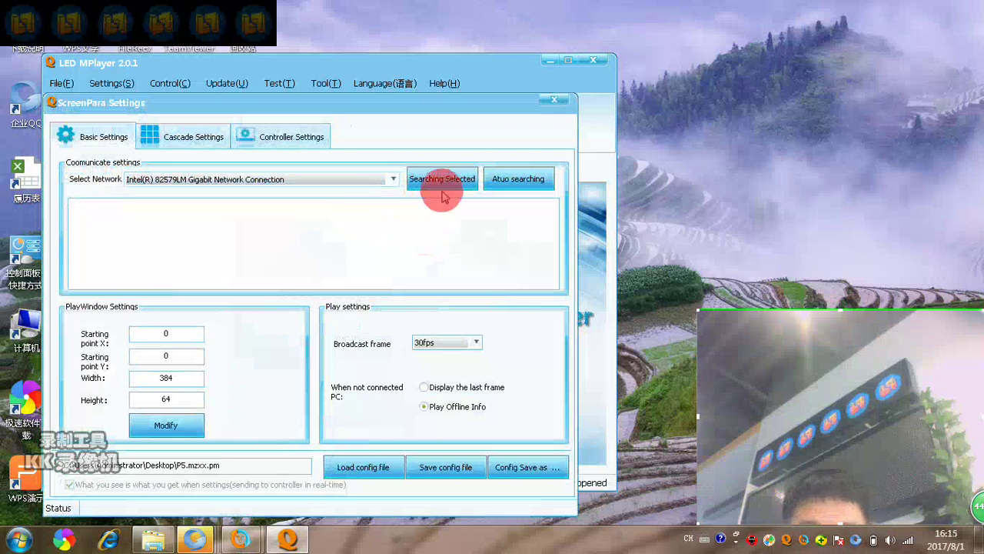
click(449, 183)
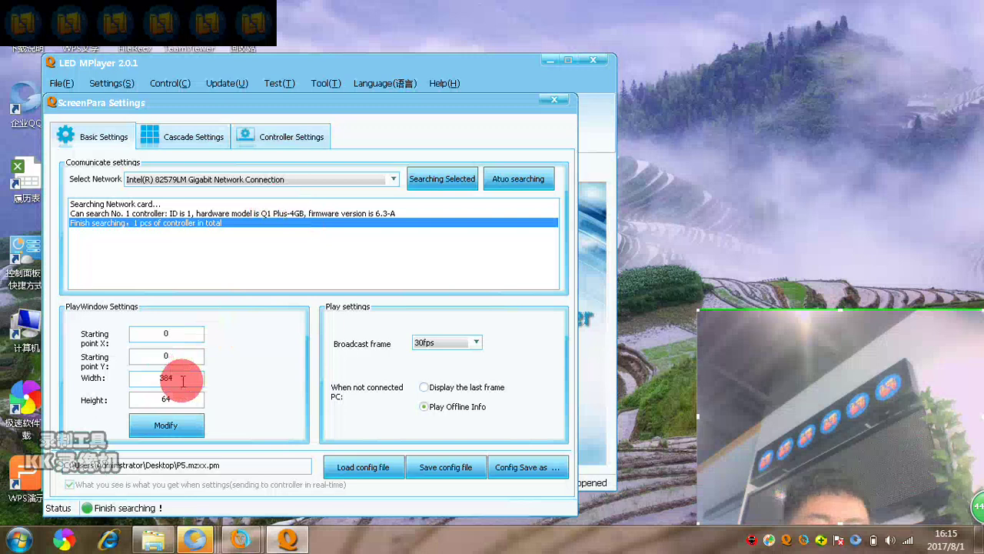
Apply a 384 × 64 play window size.
drag(182, 380, 140, 378)
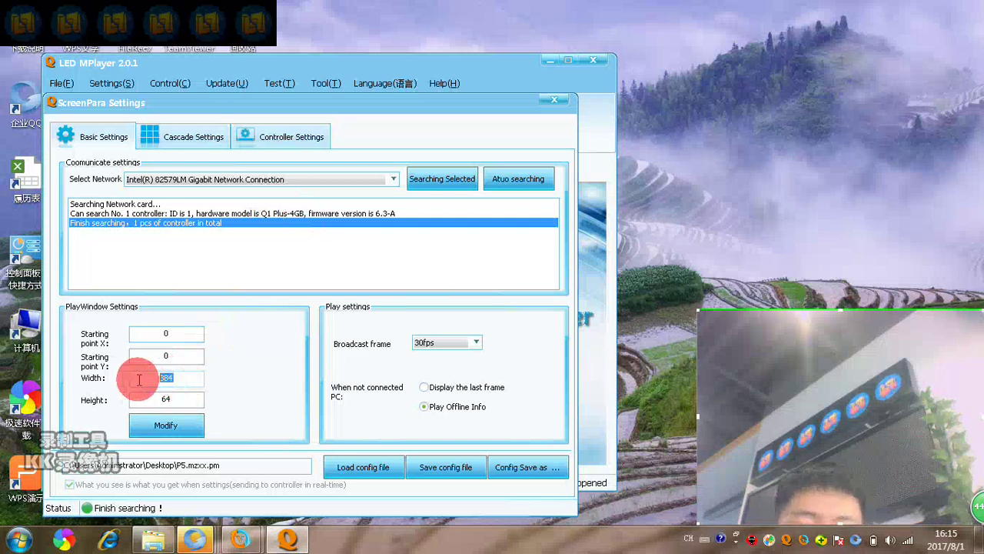
mouse_move(170, 400)
mouse_down()
mouse_move(139, 399)
mouse_move(130, 376)
mouse_up()
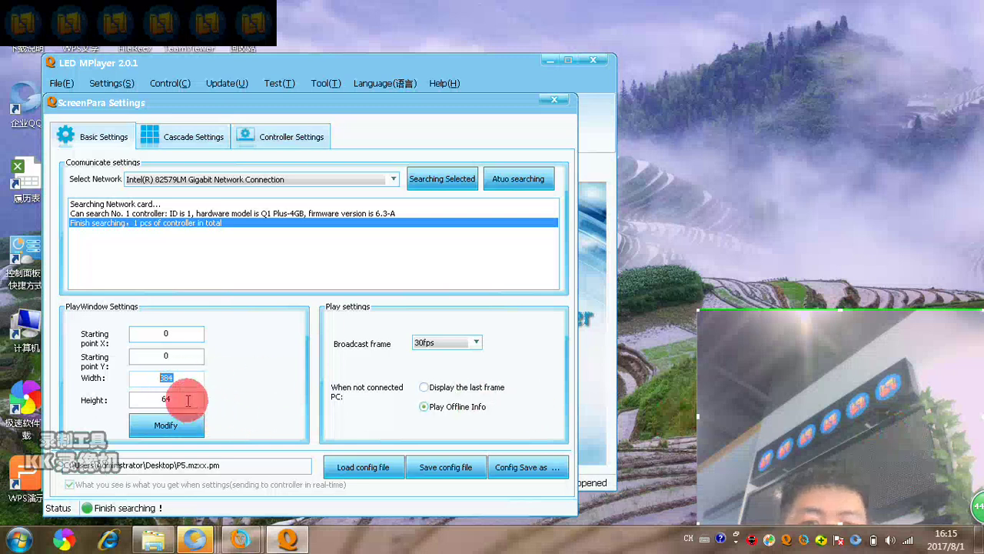
click(178, 431)
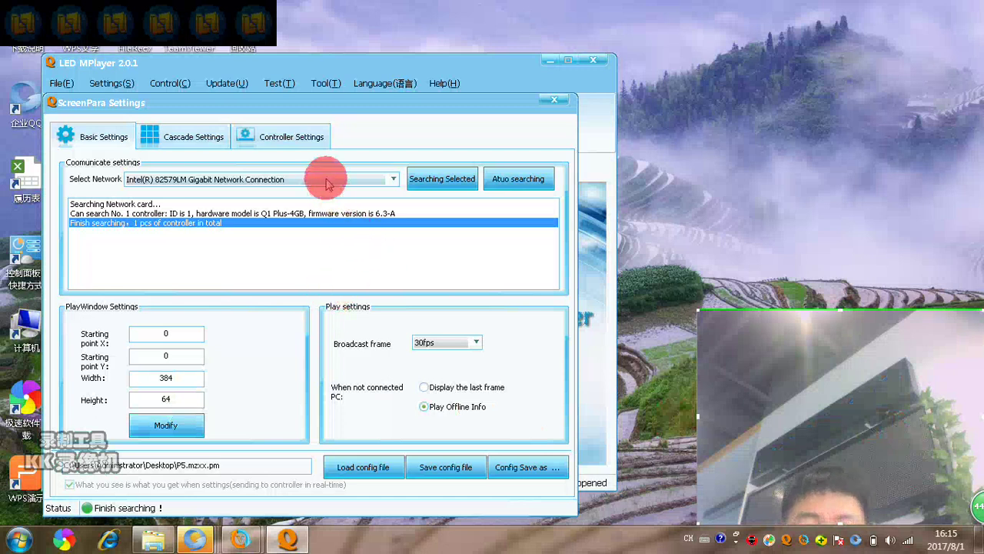
Switch to controller settings and start the Smart settings guidance wizard.
click(291, 143)
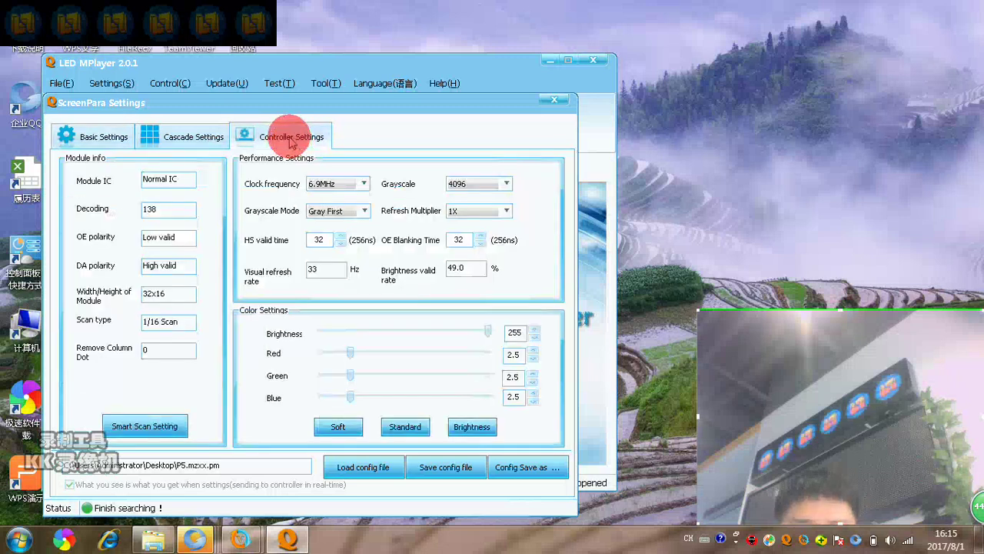
click(157, 431)
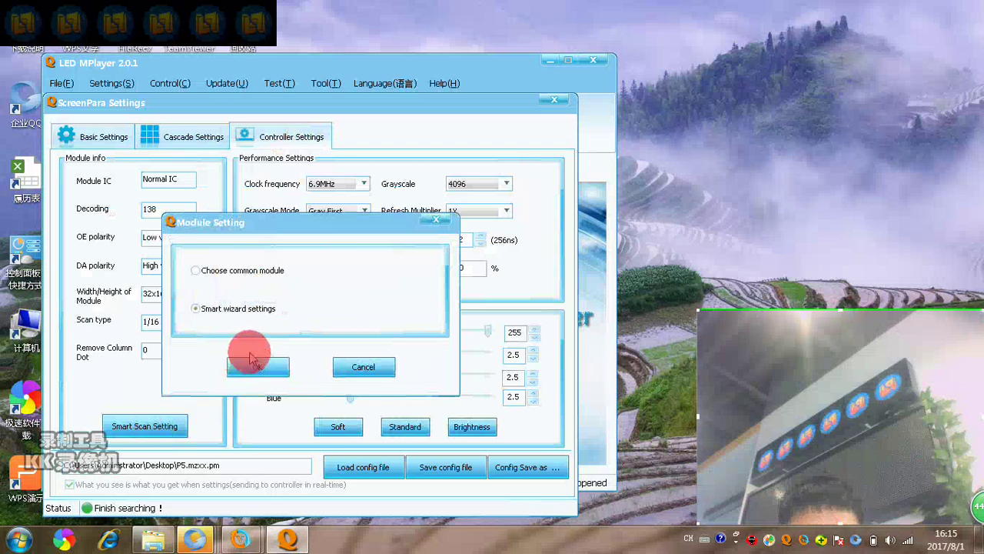
click(260, 369)
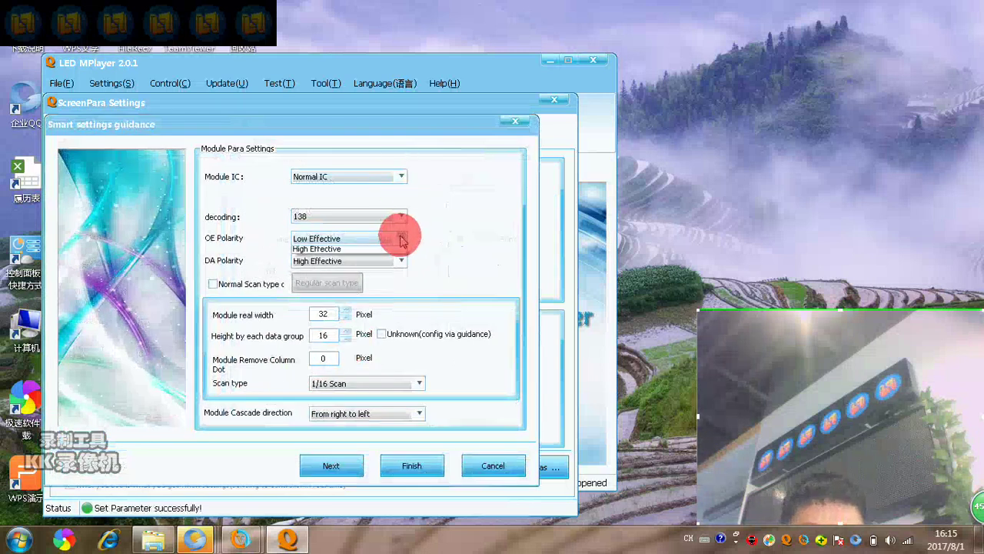
click(395, 237)
click(412, 188)
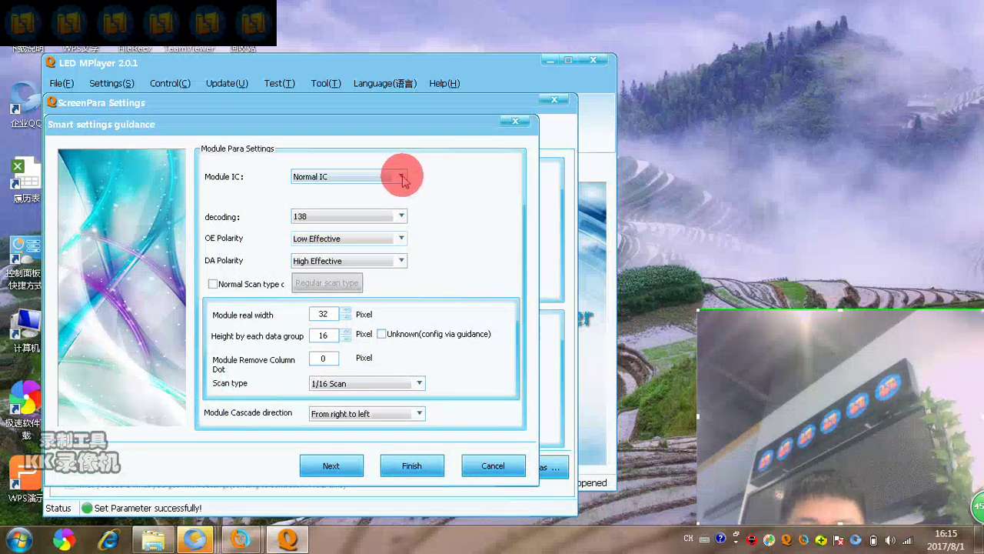
Keep Normal IC and 138 decoding, and set OE and DA polarity to Unknown (config via guidance).
click(402, 179)
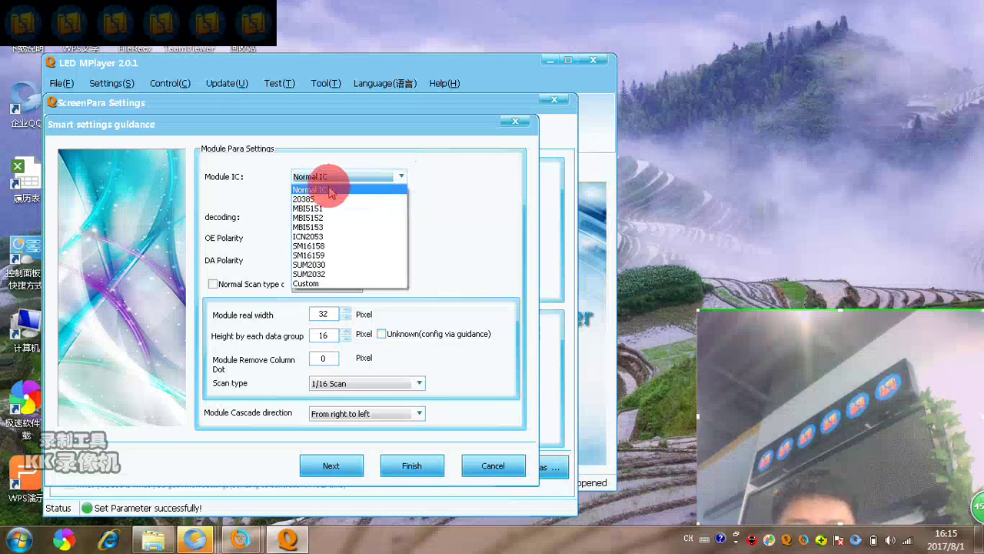
click(331, 191)
click(401, 217)
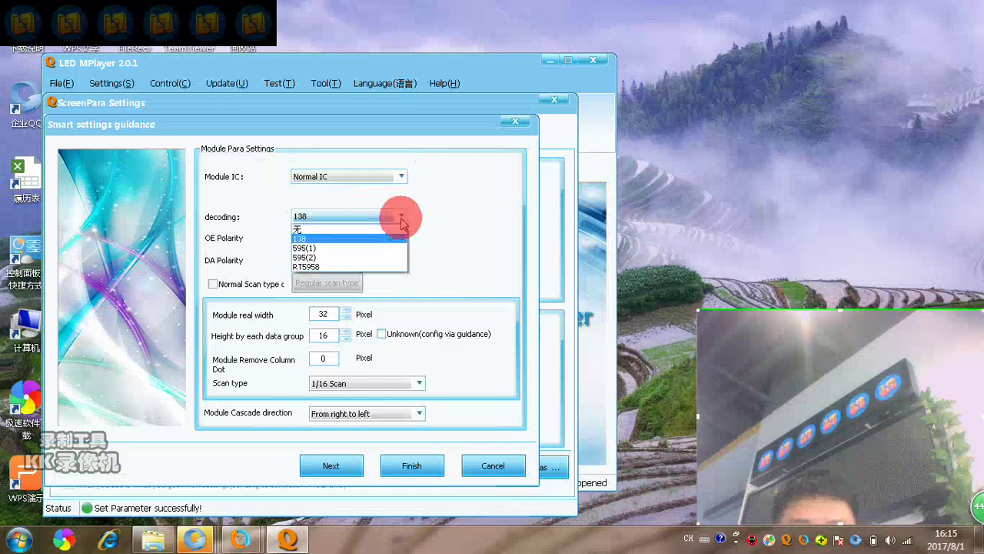
click(364, 241)
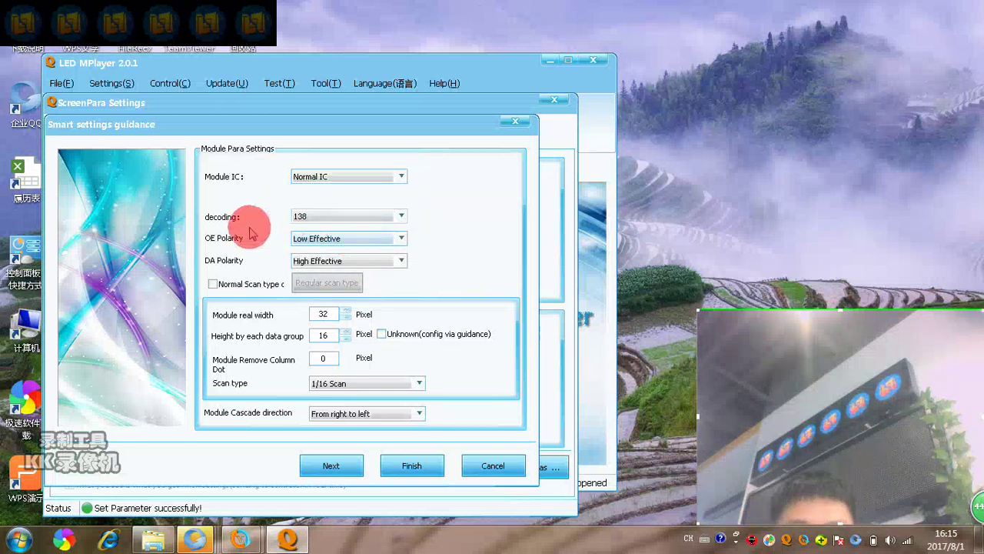
click(400, 241)
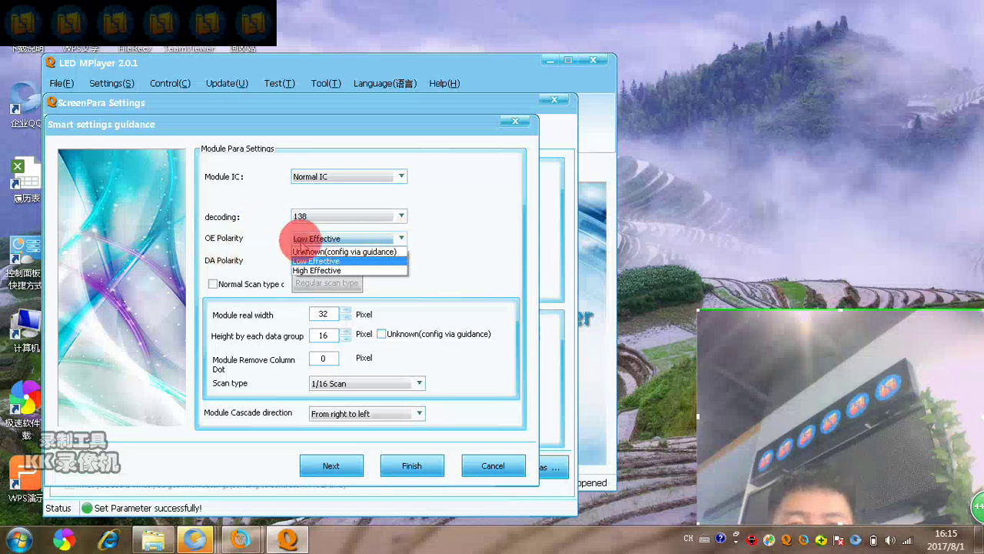
click(327, 253)
click(394, 260)
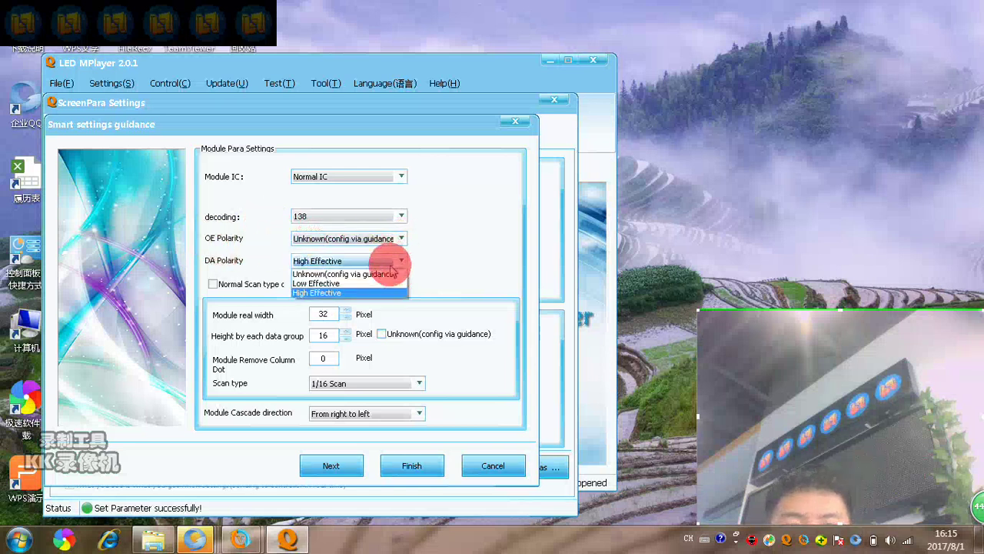
click(375, 274)
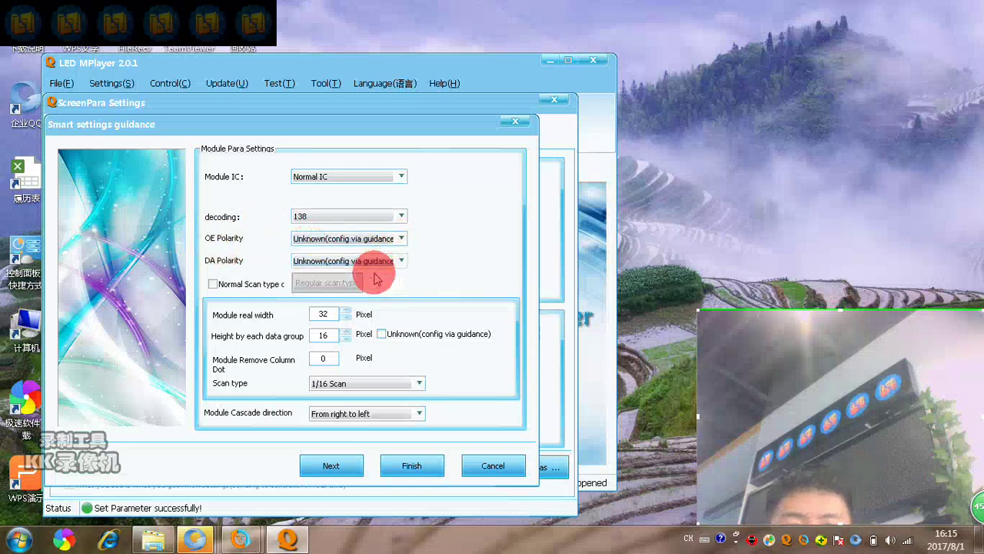
Set module real width 32 and scan type Unknown (config via guidance).
double_click(323, 314)
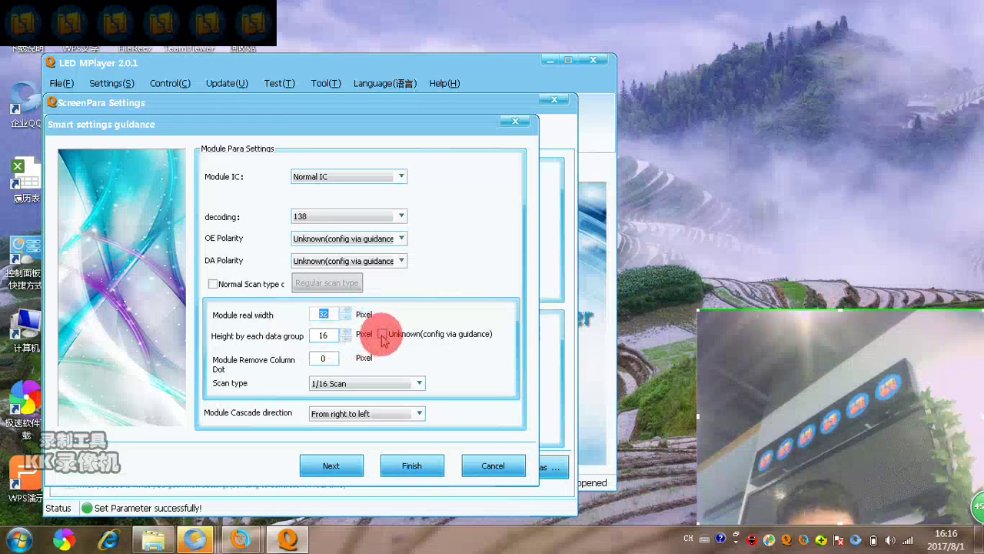
click(420, 384)
scroll(413, 136, up, 1)
click(392, 99)
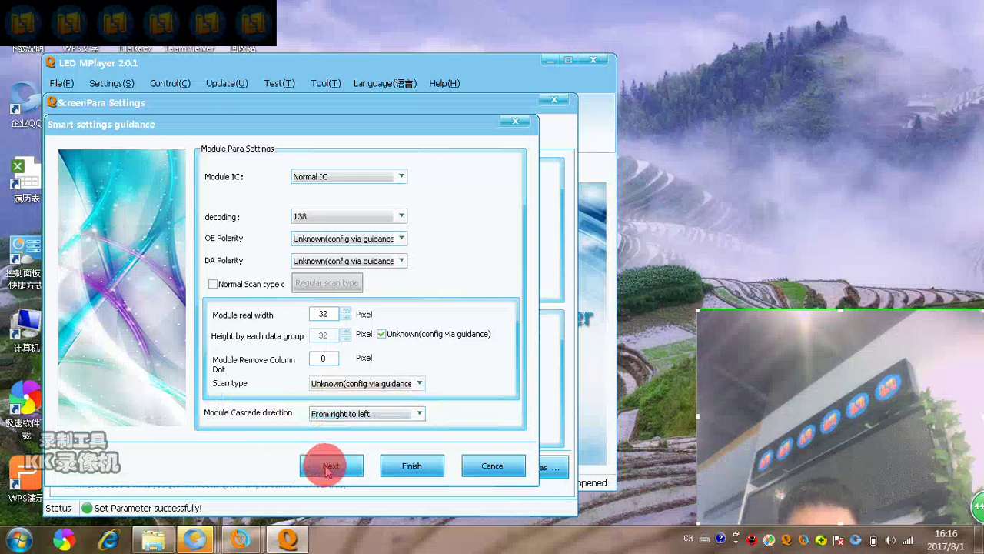
With auto change off, record state 1 white and state 2 black, giving DA polarity High valid.
click(327, 468)
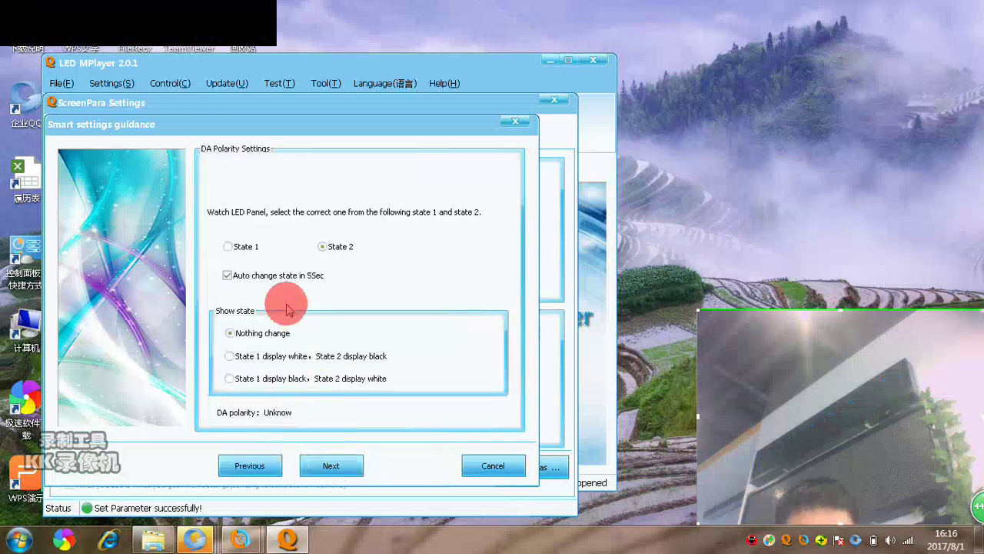
click(229, 276)
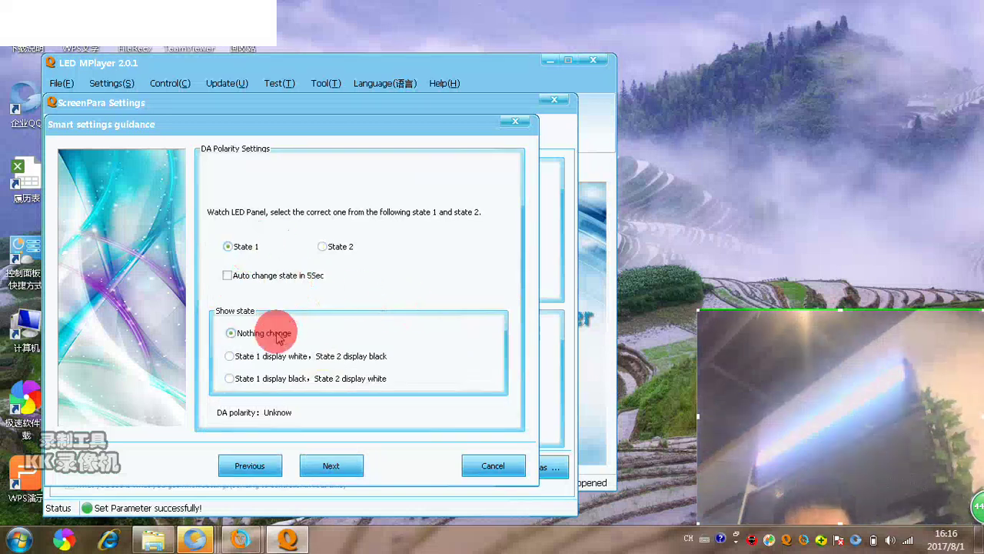
click(322, 248)
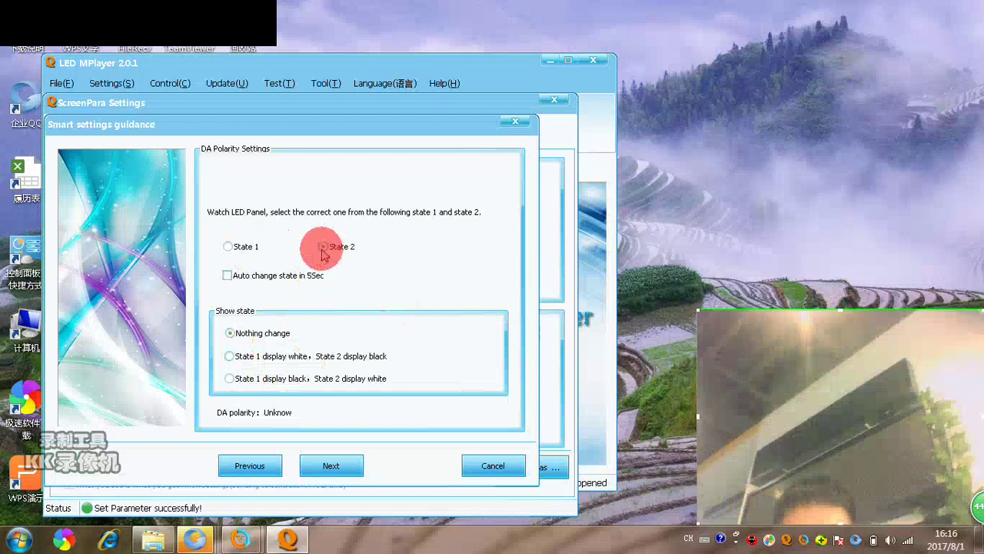
click(229, 247)
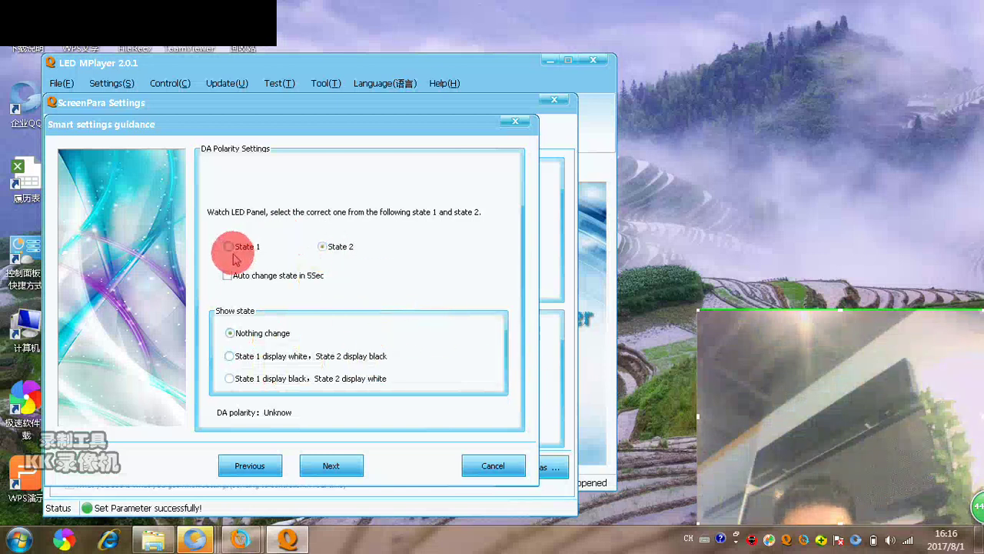
click(323, 247)
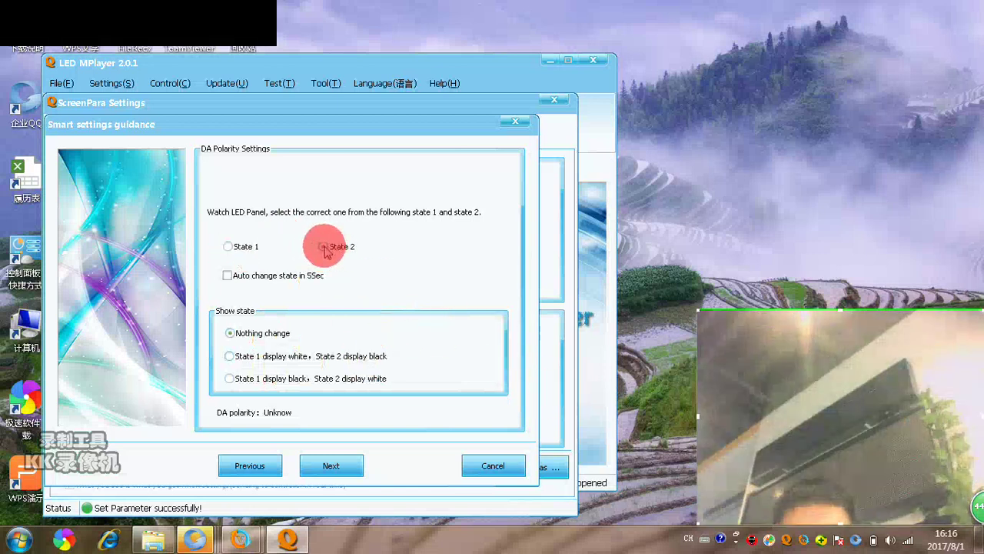
click(235, 360)
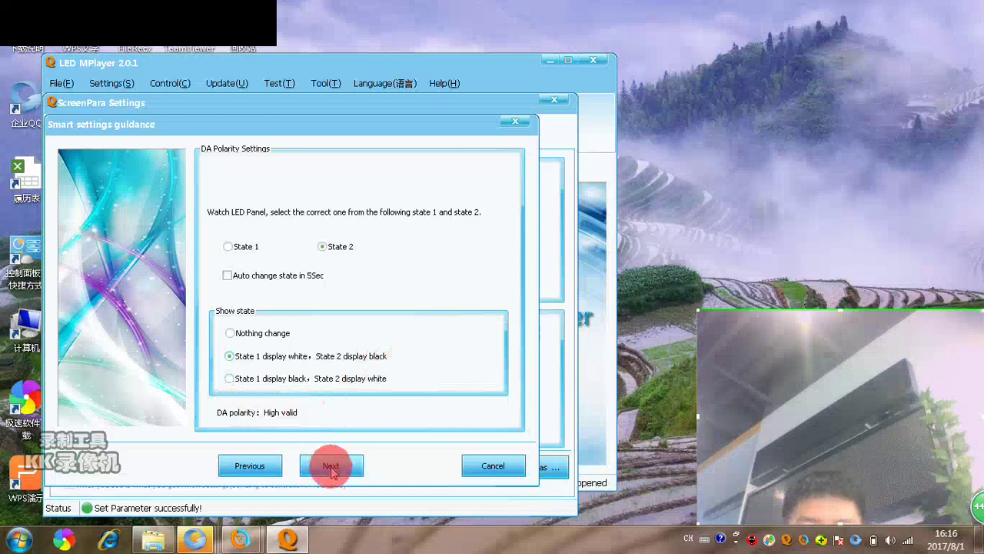
click(332, 466)
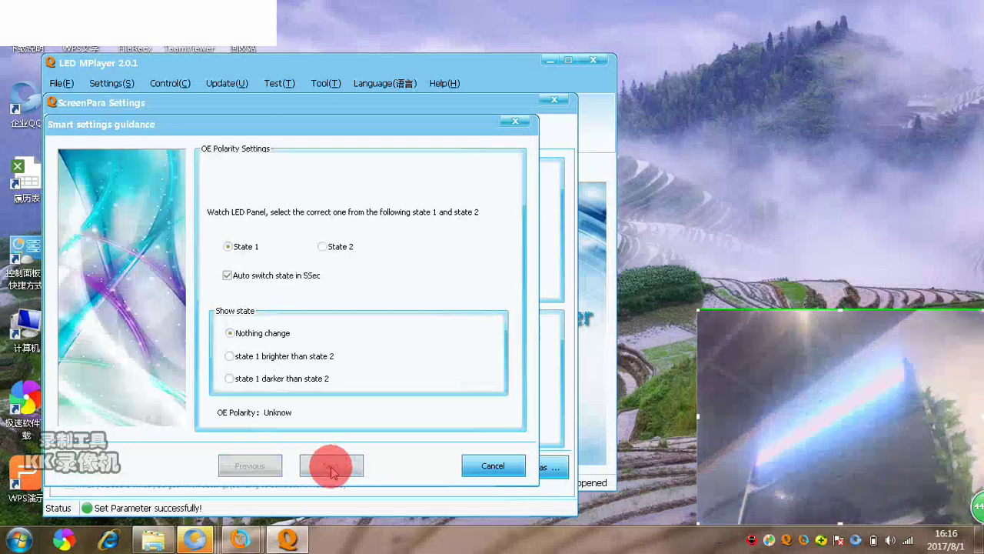
Turn off auto switching and record state 1 darker than state 2, giving OE polarity Low valid.
click(228, 275)
click(231, 247)
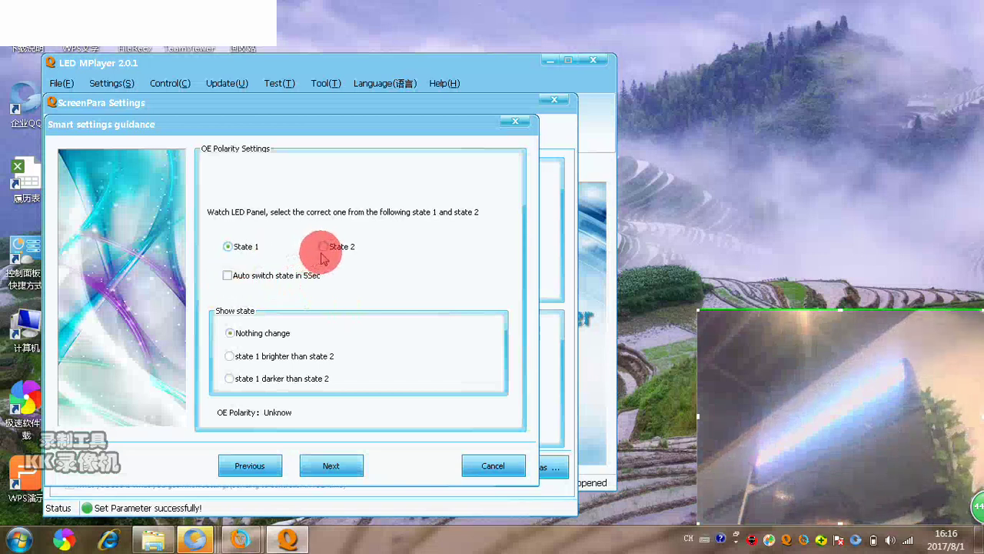
click(227, 246)
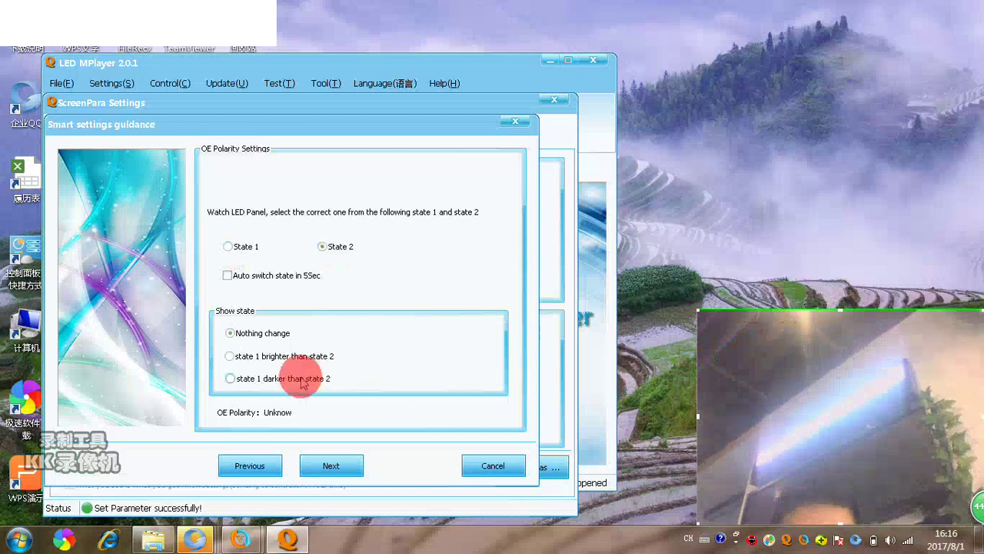
click(233, 381)
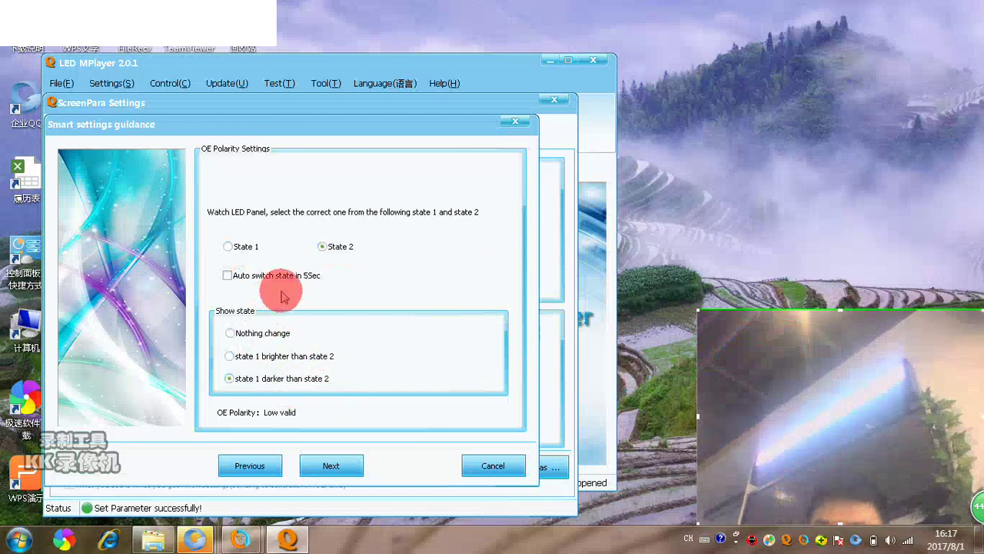
click(229, 246)
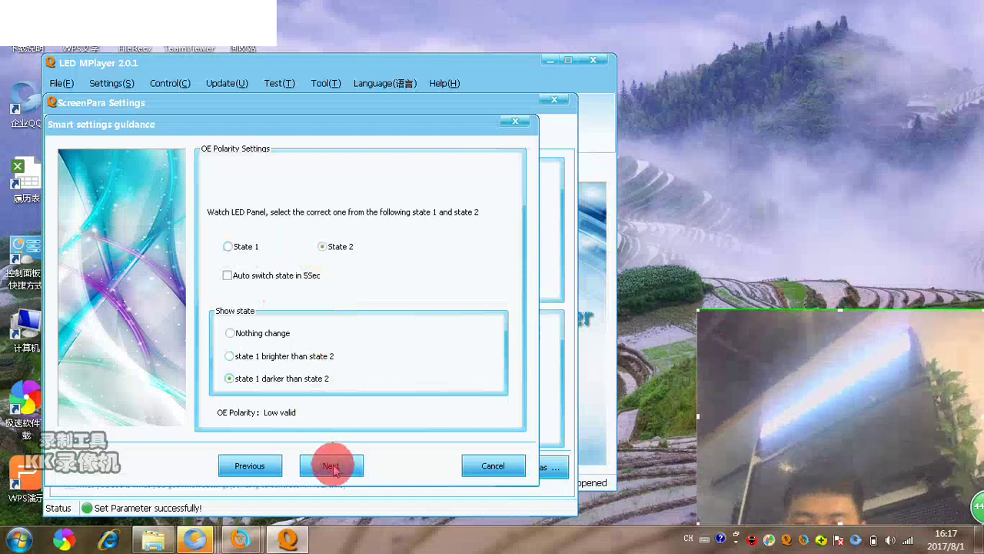
Confirm the RGB order Red, Green, Blue, Black by lighting states 1–4 on the panel.
click(331, 466)
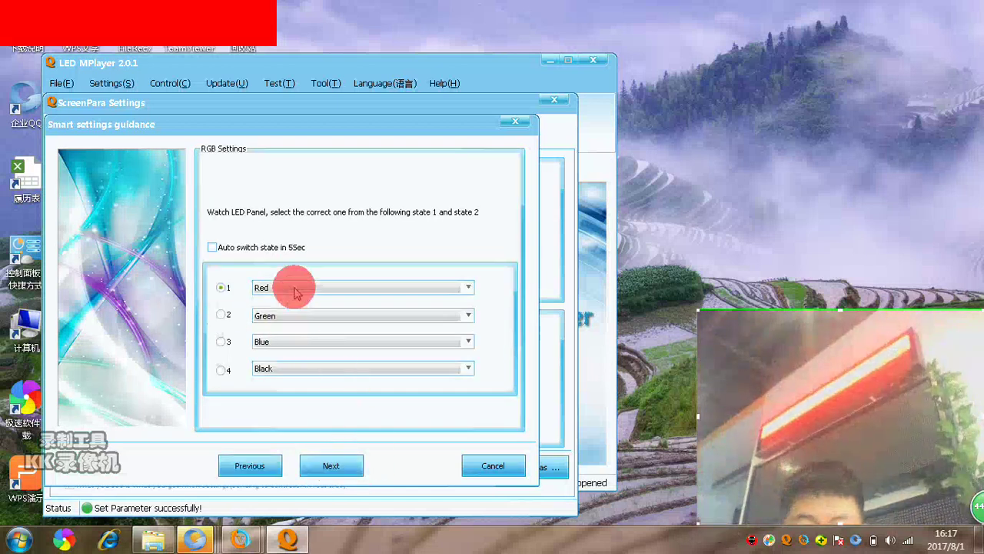
click(373, 286)
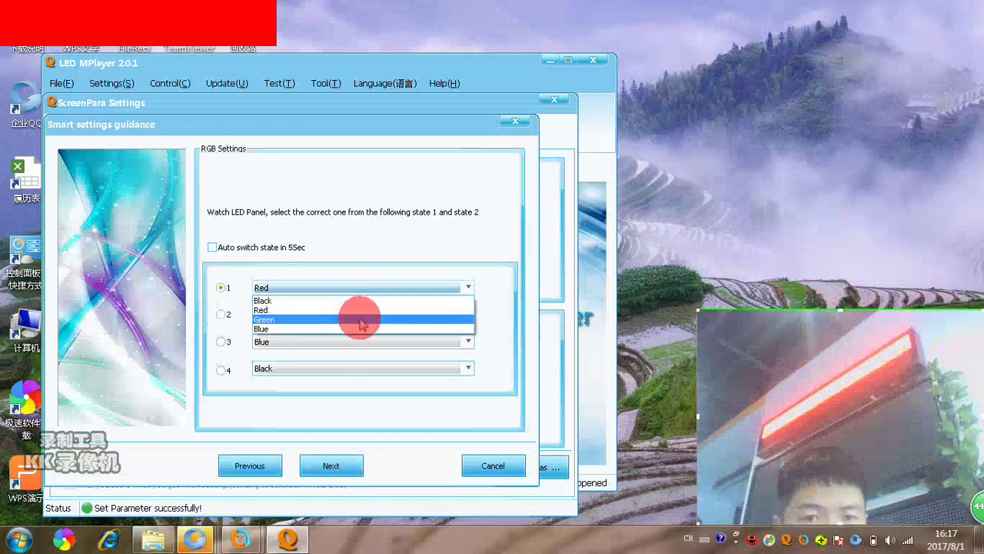
click(364, 309)
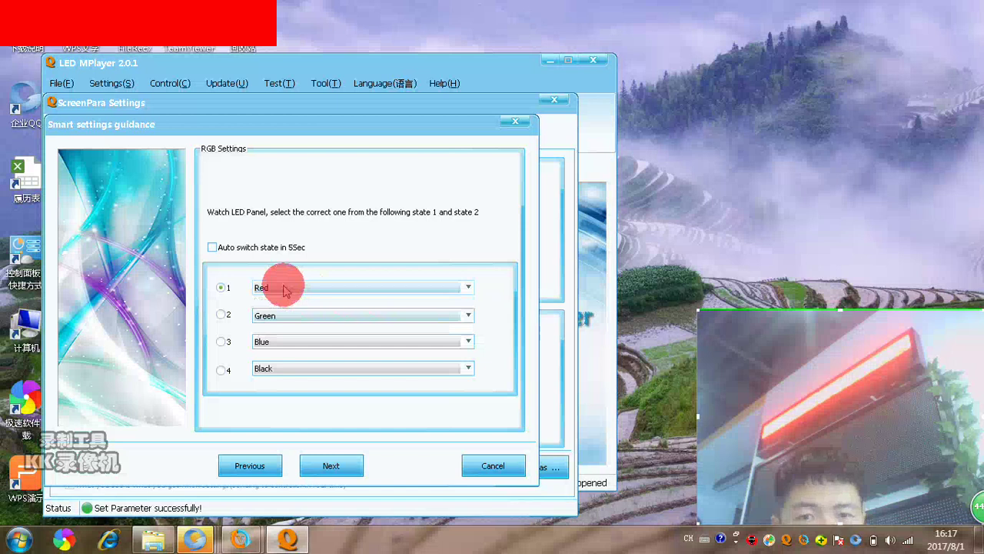
click(223, 315)
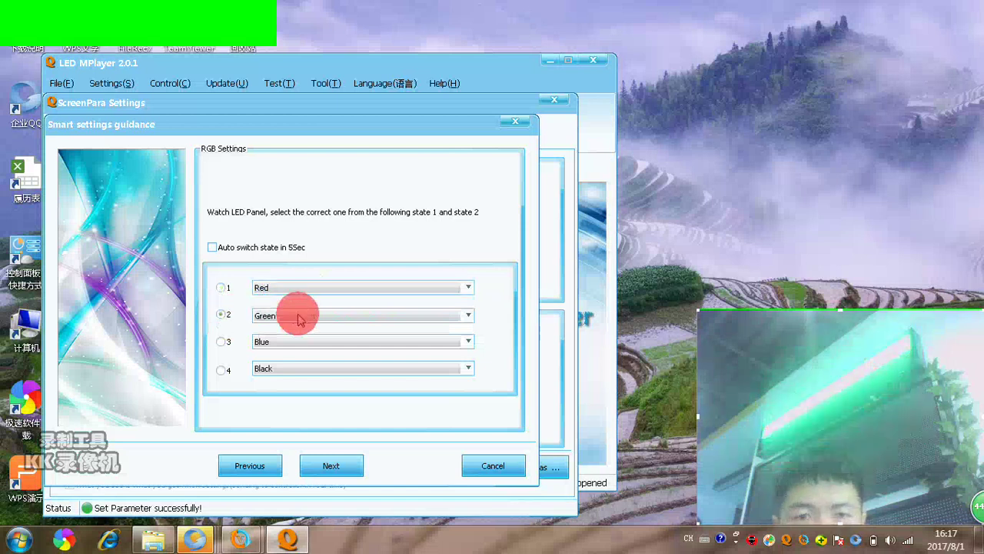
click(223, 344)
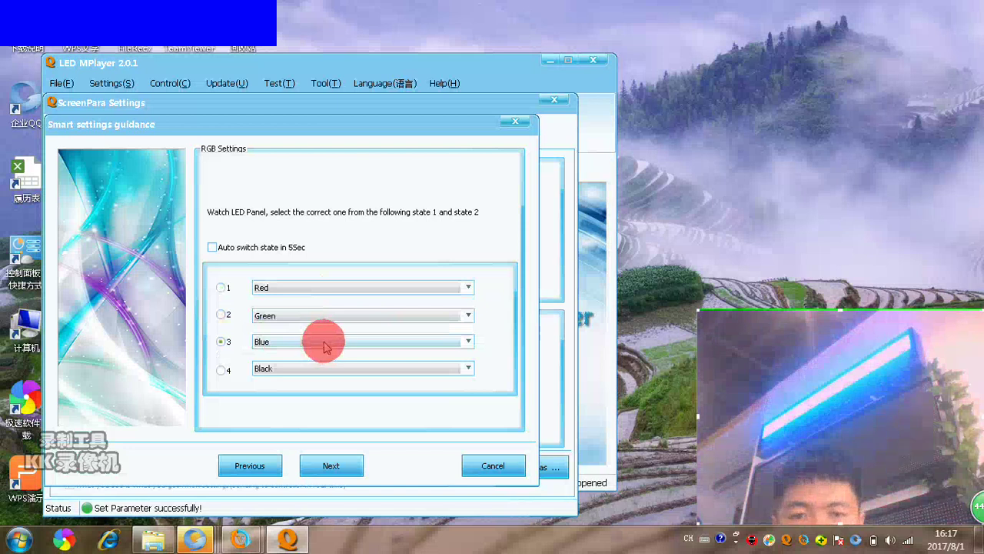
click(222, 371)
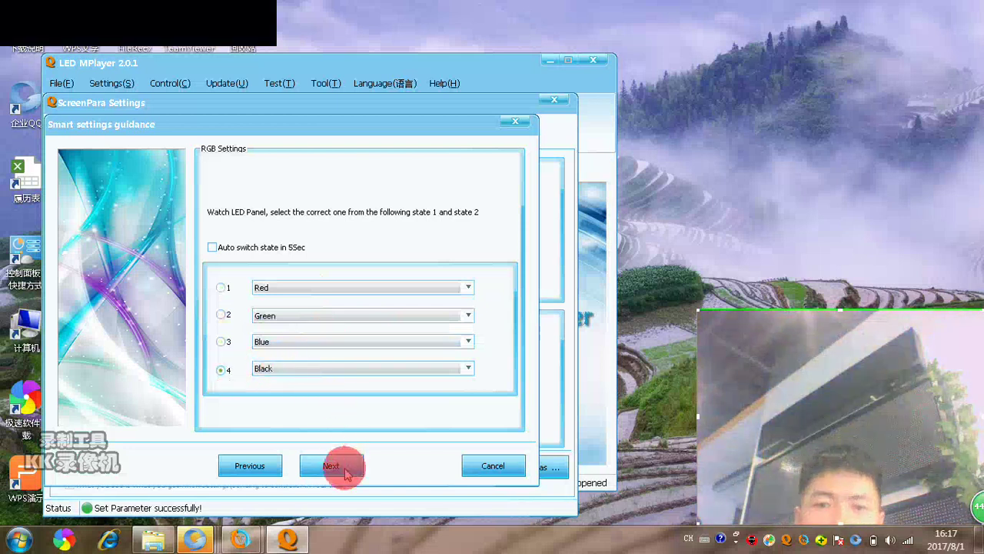
click(346, 473)
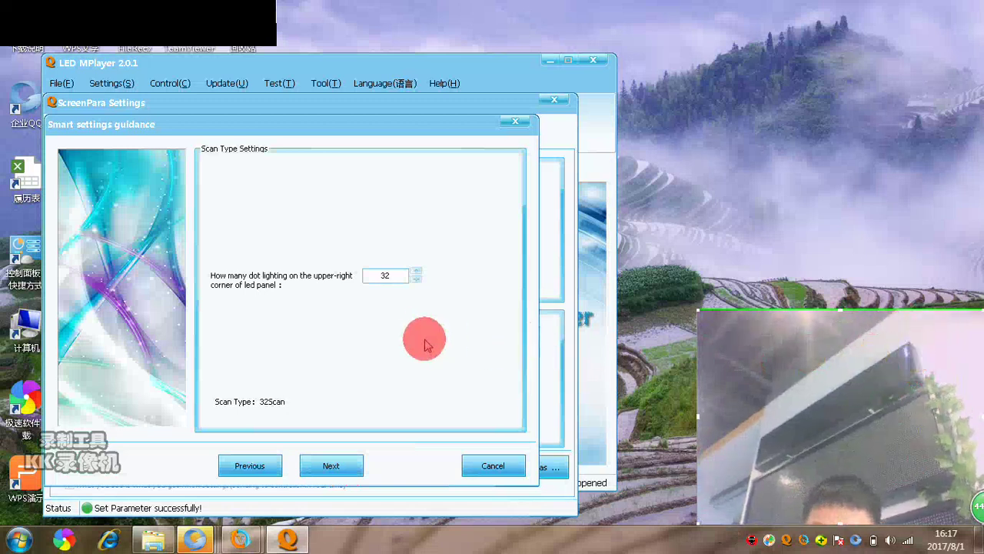
Change the lit dot count from 32 to 16 and confirm a 16-row data-group height.
drag(402, 277, 369, 273)
text(16)
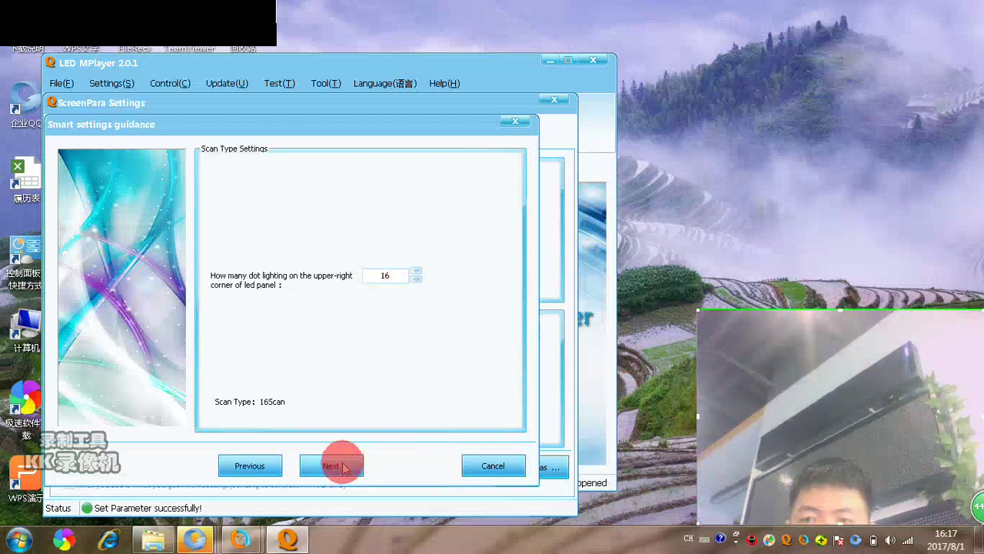
click(344, 466)
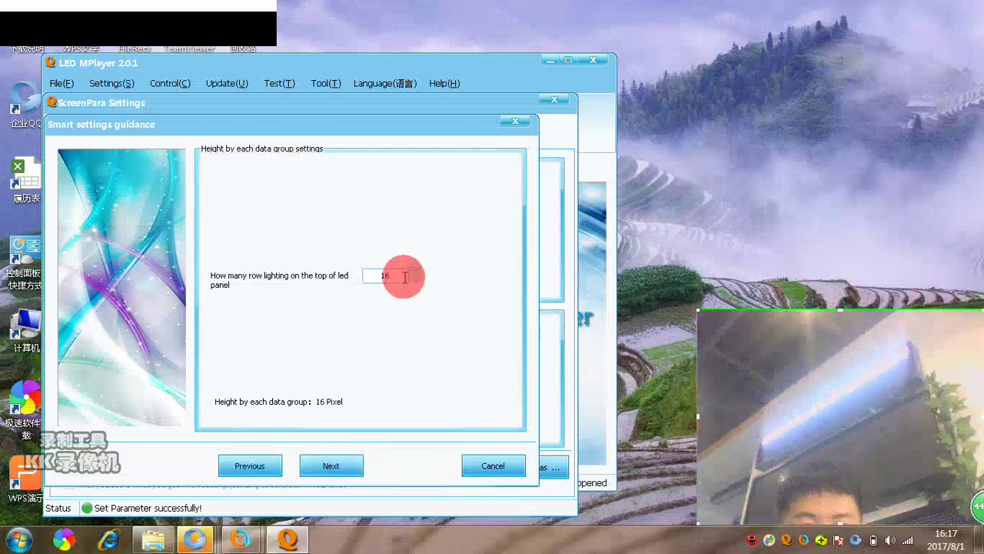
drag(400, 277, 360, 279)
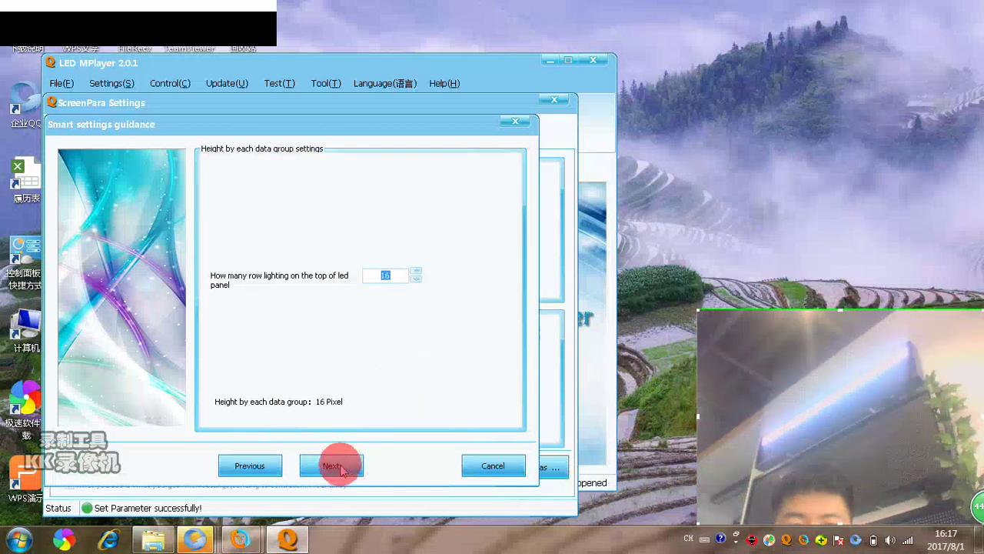
click(340, 471)
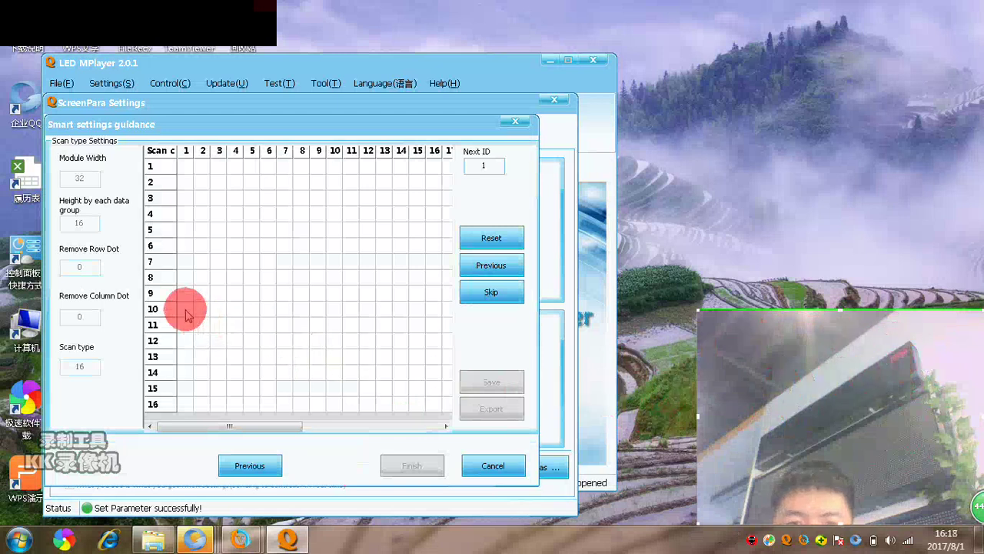
Map the lit points in sequence on the scan mapping grid, starting from point 1.
click(184, 235)
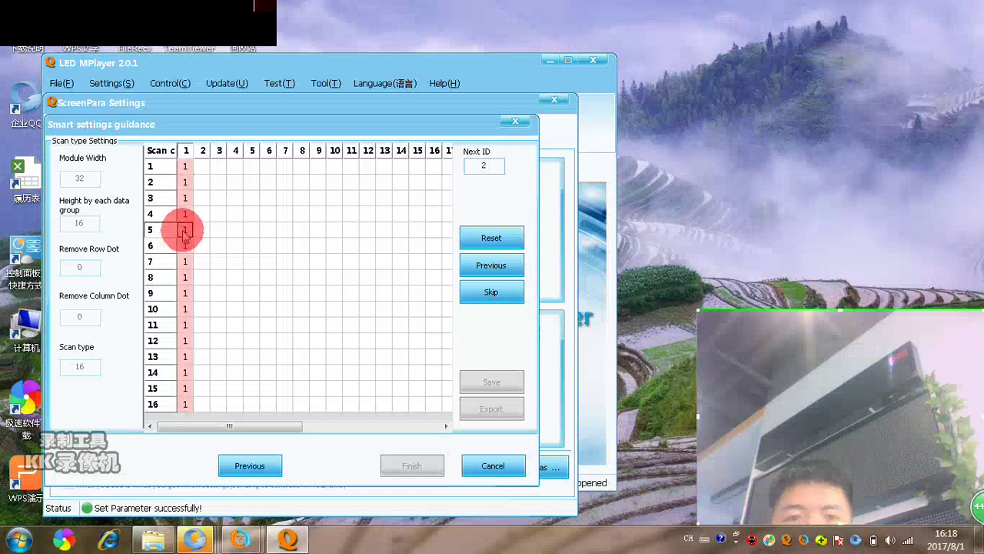
click(185, 235)
click(185, 235)
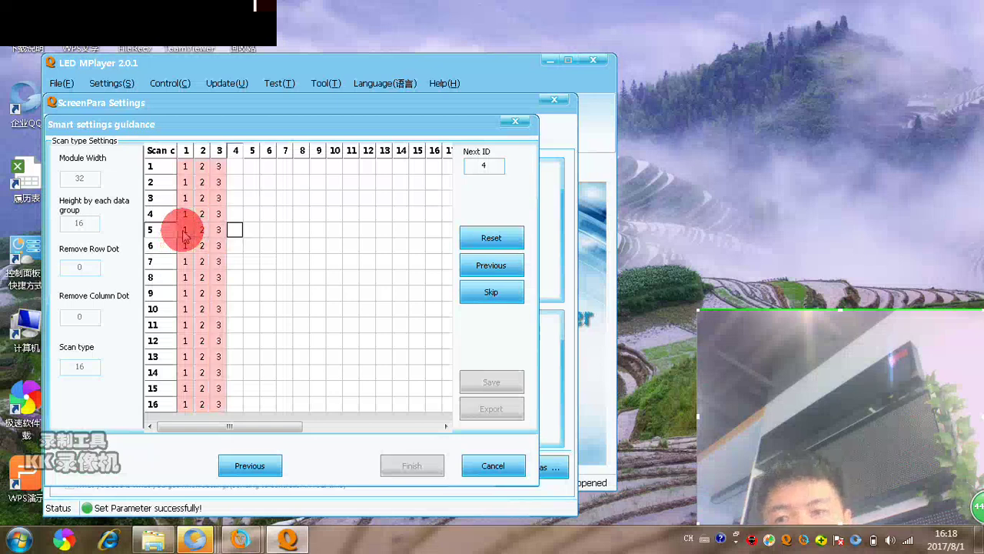
click(185, 234)
click(185, 234)
click(185, 235)
click(184, 234)
click(185, 235)
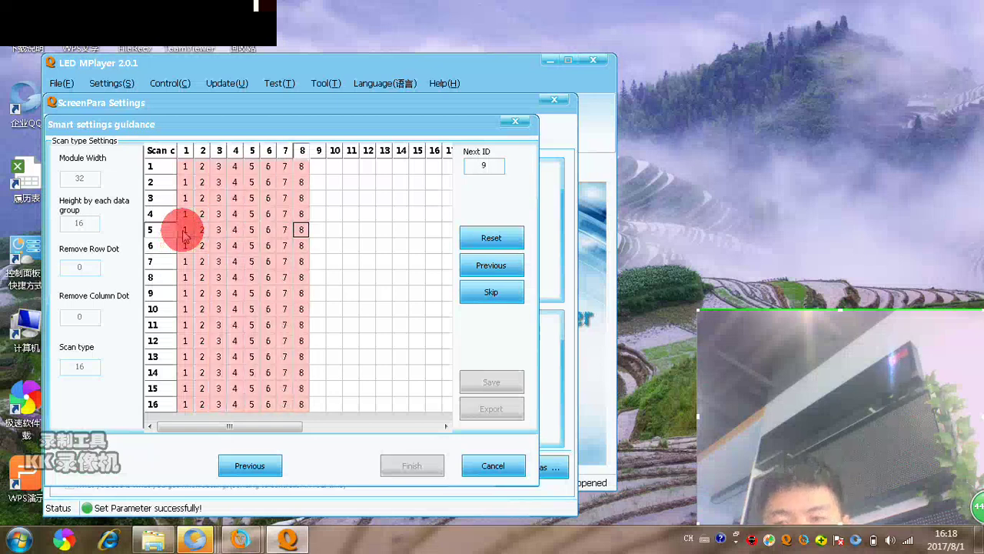
click(185, 235)
click(184, 235)
click(185, 234)
click(185, 234)
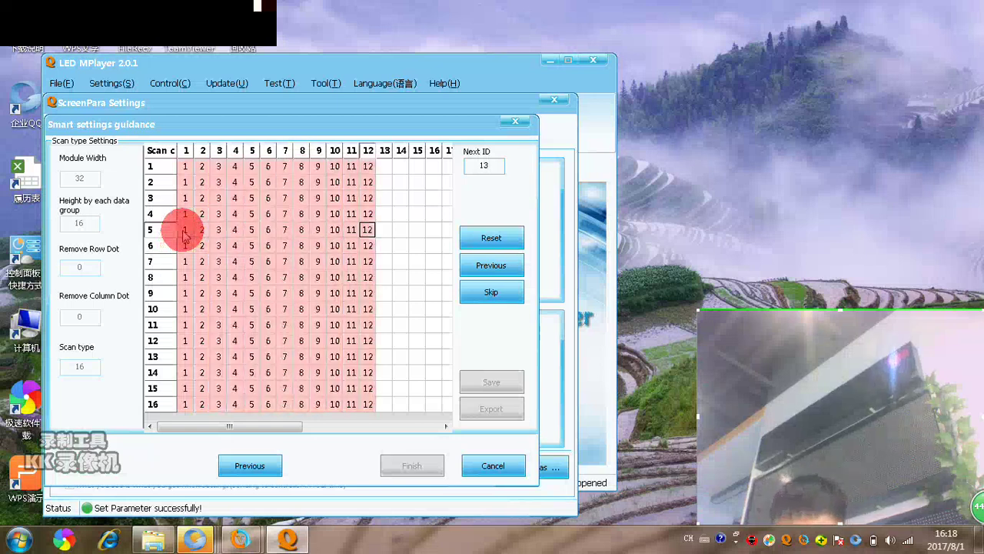
click(185, 234)
click(185, 235)
click(185, 234)
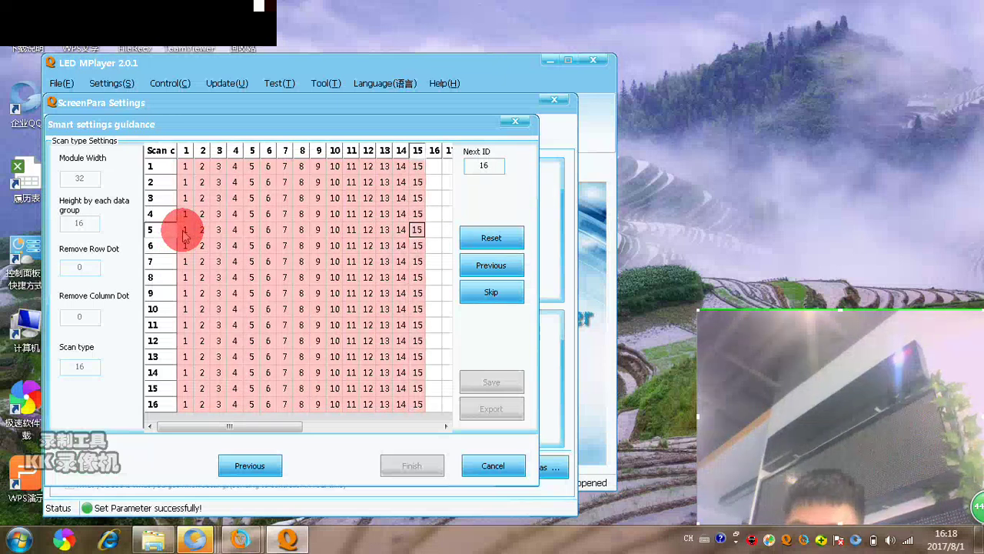
click(184, 234)
click(185, 234)
click(184, 235)
click(184, 235)
click(184, 234)
click(184, 235)
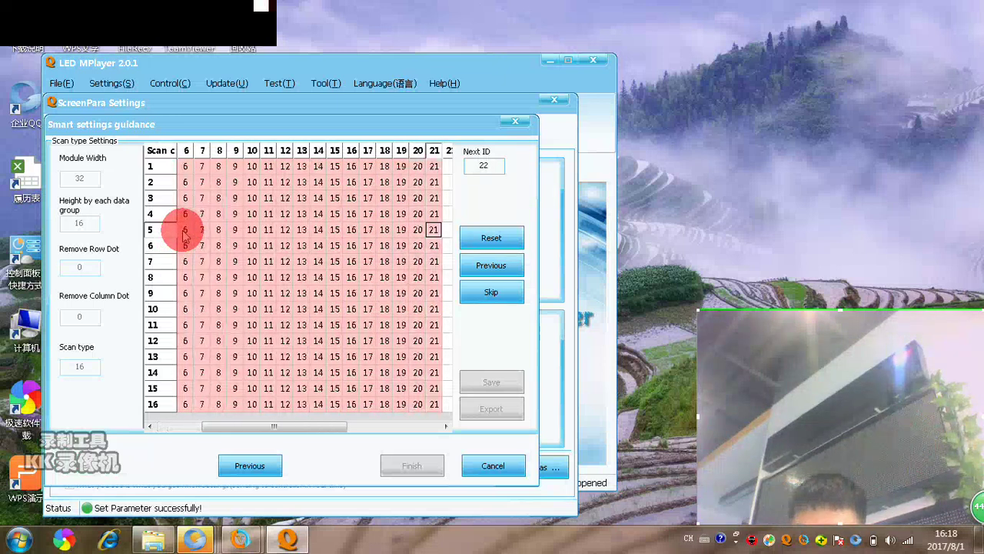
click(184, 234)
click(184, 235)
click(185, 234)
click(185, 234)
click(184, 234)
click(184, 234)
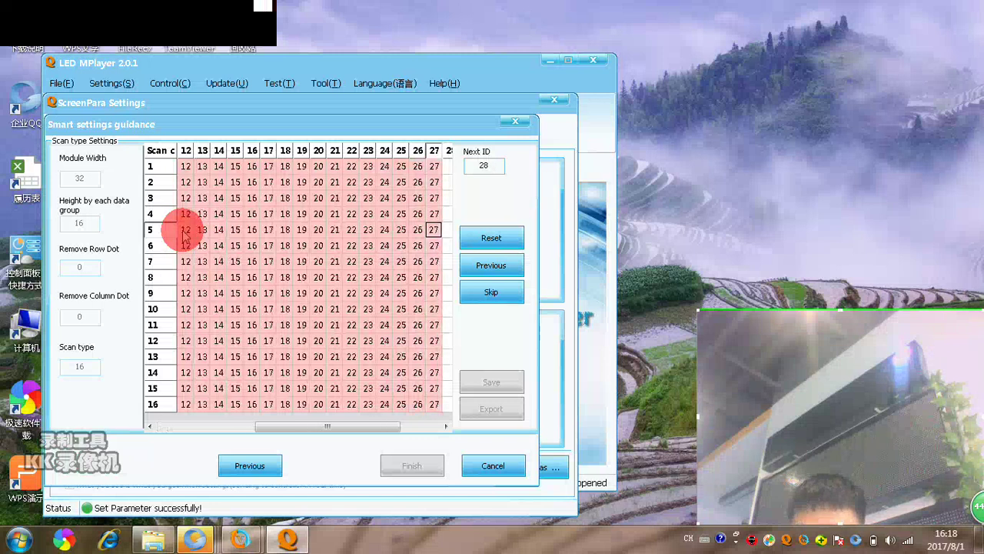
click(184, 234)
click(184, 235)
click(185, 234)
click(185, 235)
click(184, 234)
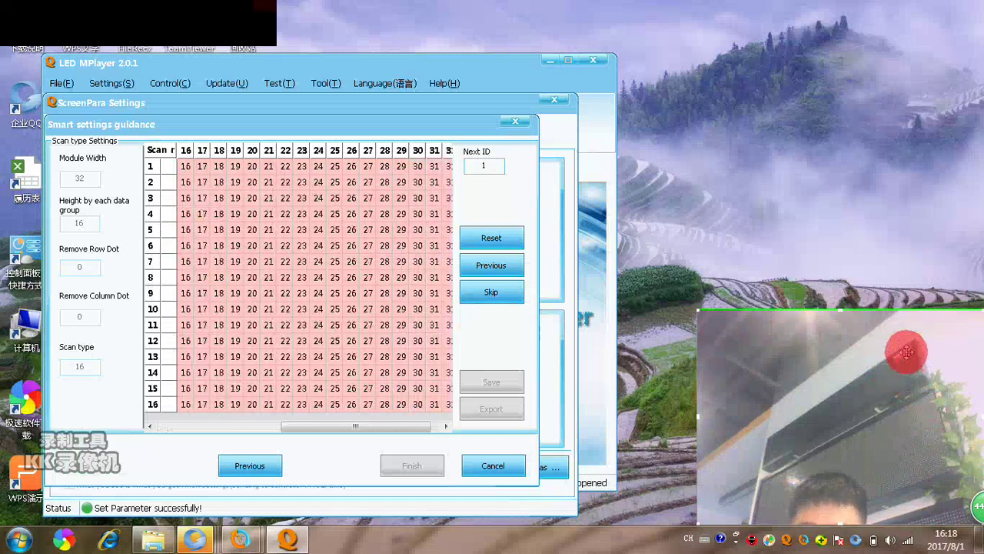
Record the remaining lit rows through scan row 16, acknowledge the finished notice, and finish the wizard.
click(171, 168)
click(172, 168)
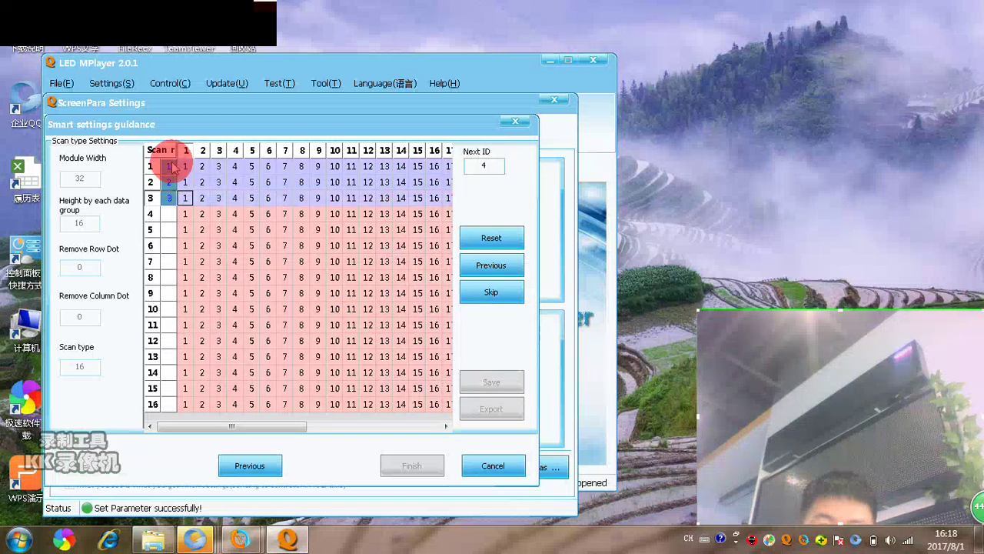
click(174, 167)
click(174, 167)
click(205, 274)
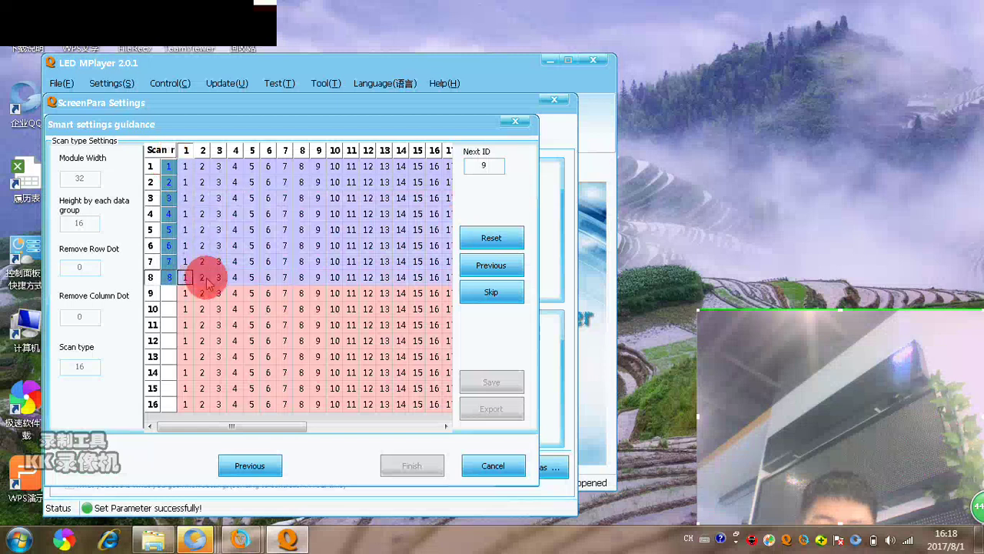
click(220, 292)
click(220, 286)
click(220, 286)
click(224, 293)
click(224, 293)
click(224, 293)
click(224, 293)
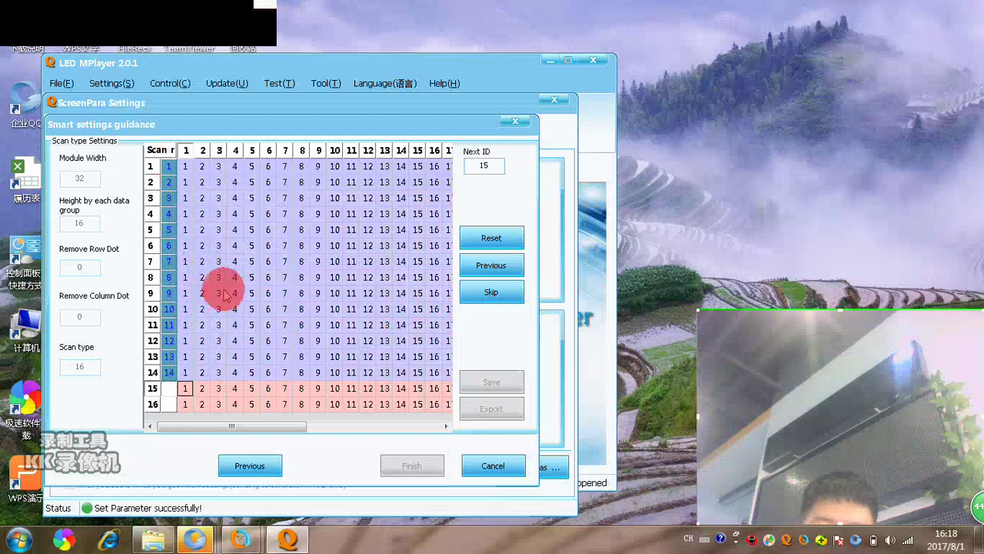
click(224, 293)
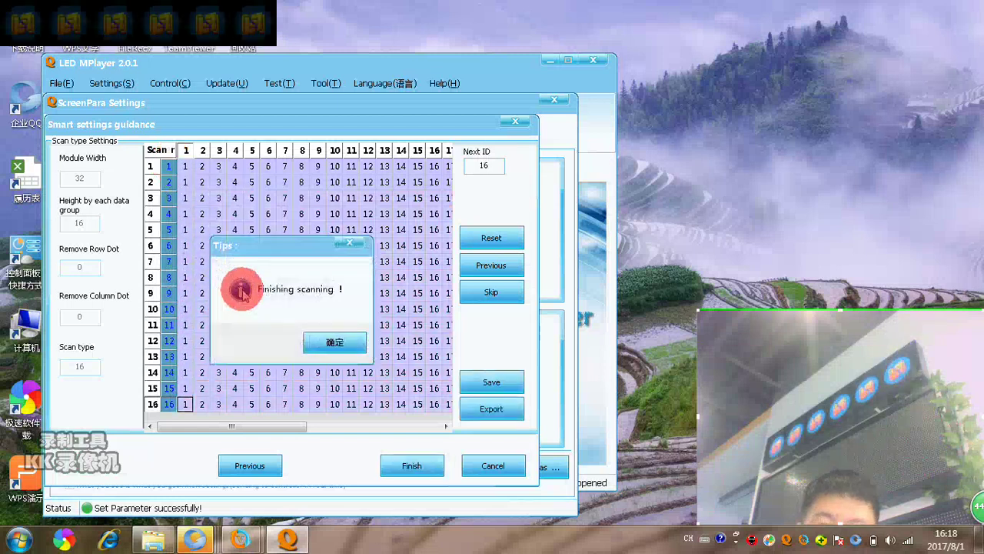
click(332, 341)
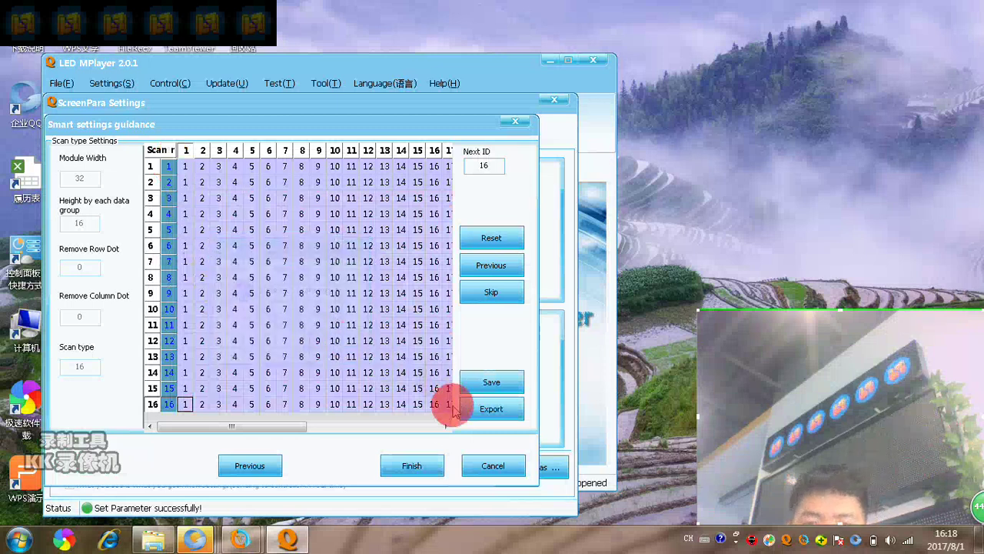
click(431, 469)
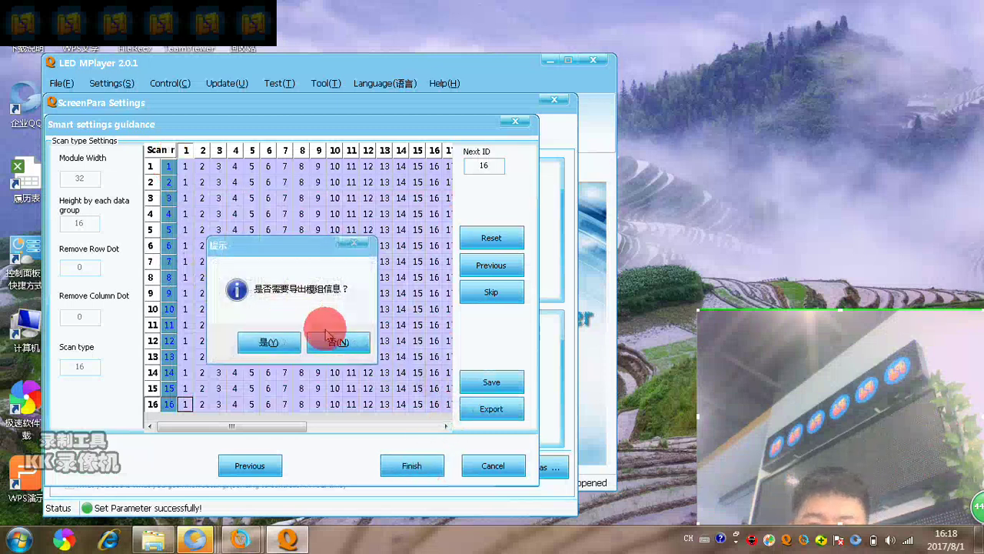
Decline module export and refresh the cascade with controller 1 at 384 × 64.
click(338, 344)
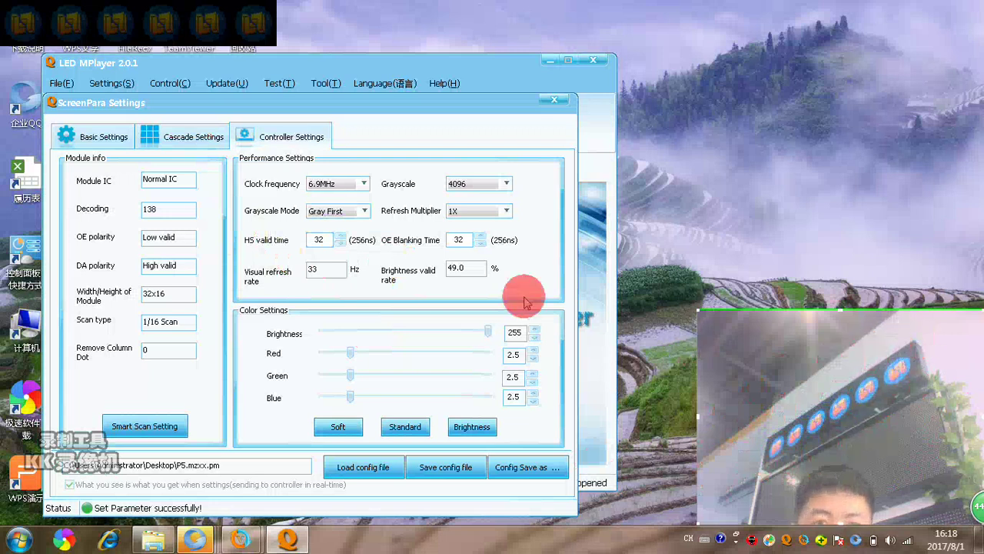
click(192, 145)
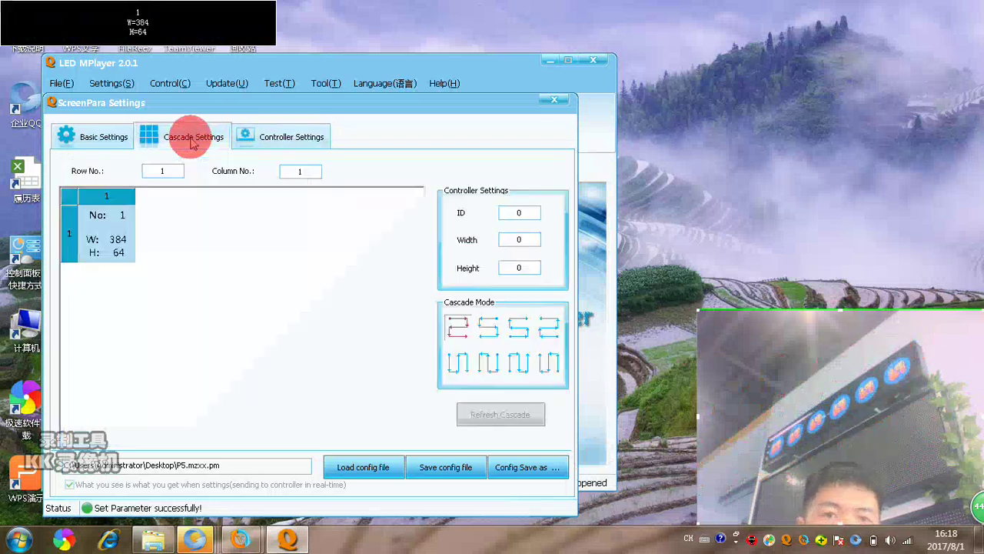
click(103, 235)
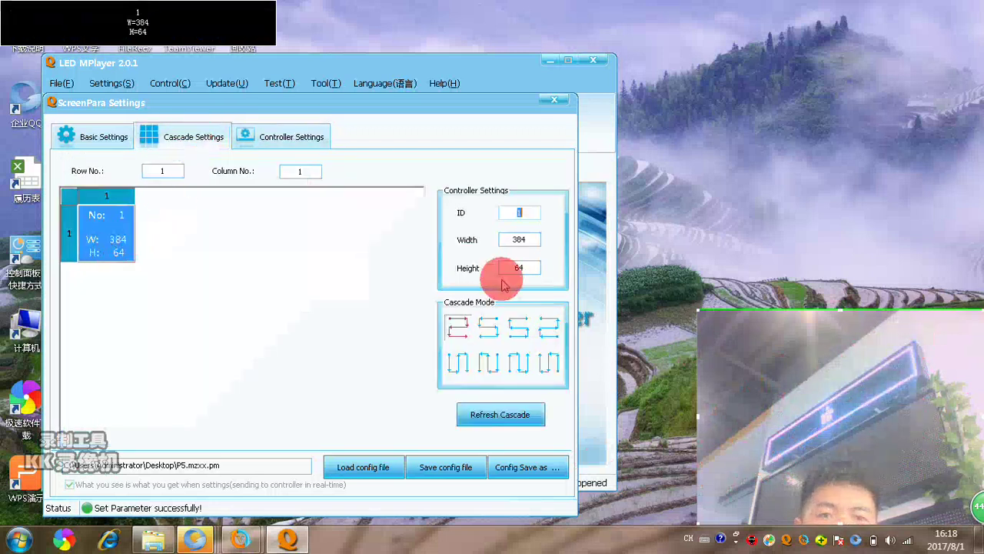
double_click(523, 239)
double_click(518, 267)
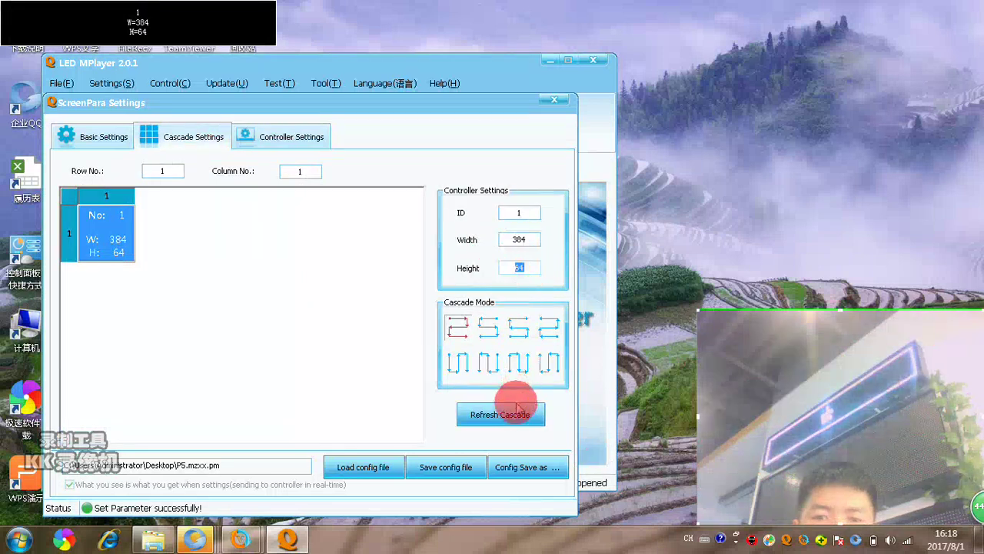
click(505, 416)
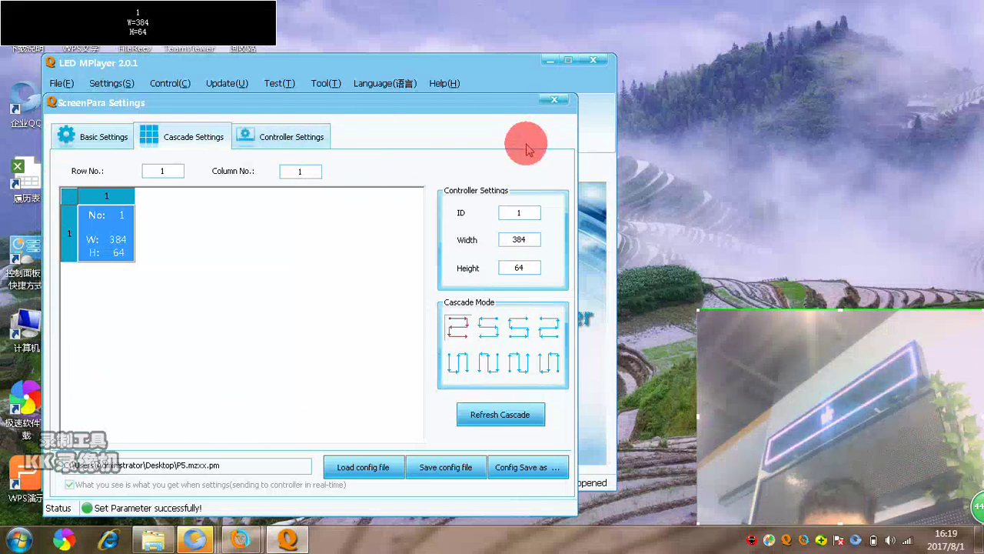
Close ScreenPara Settings, open Single-line Text window 1's settings, and centre its text zone.
click(554, 106)
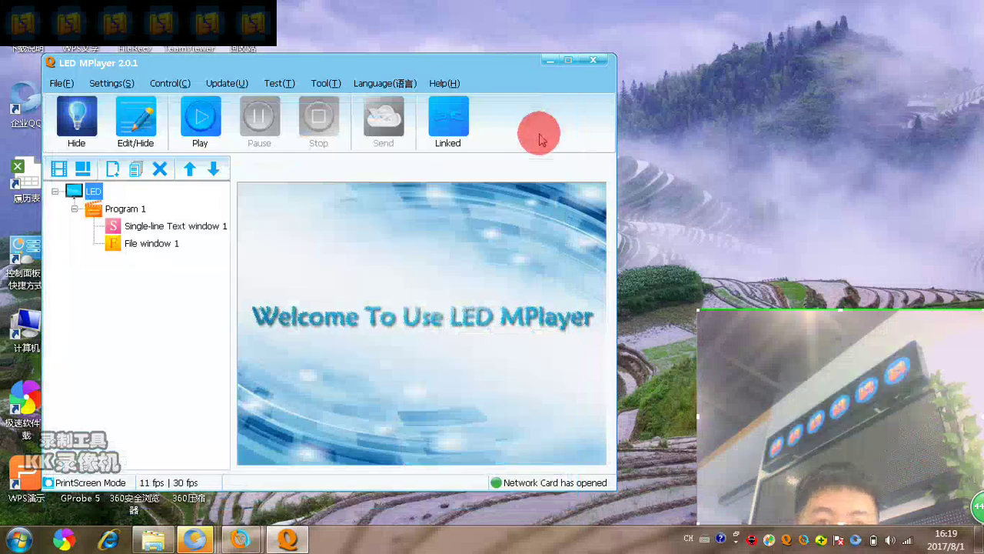
click(121, 210)
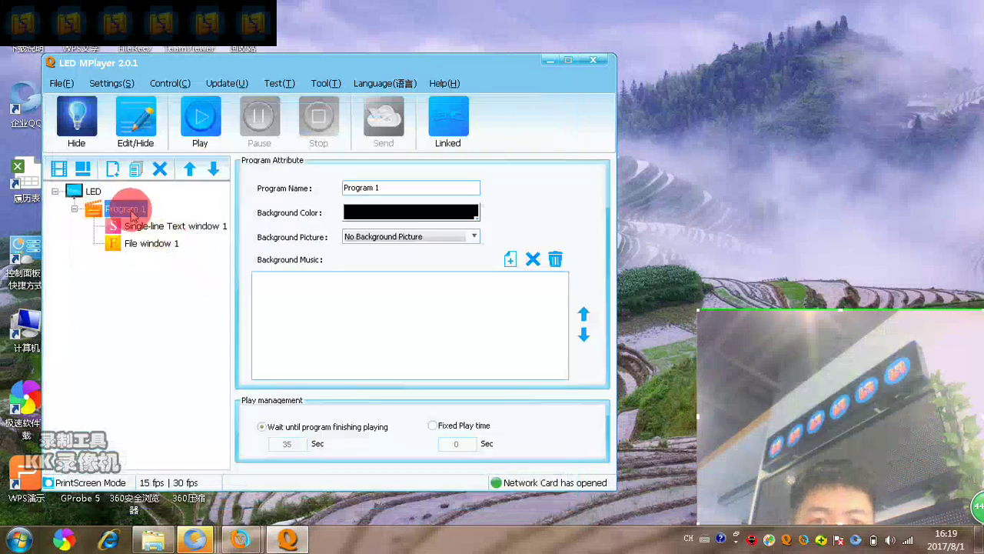
click(150, 226)
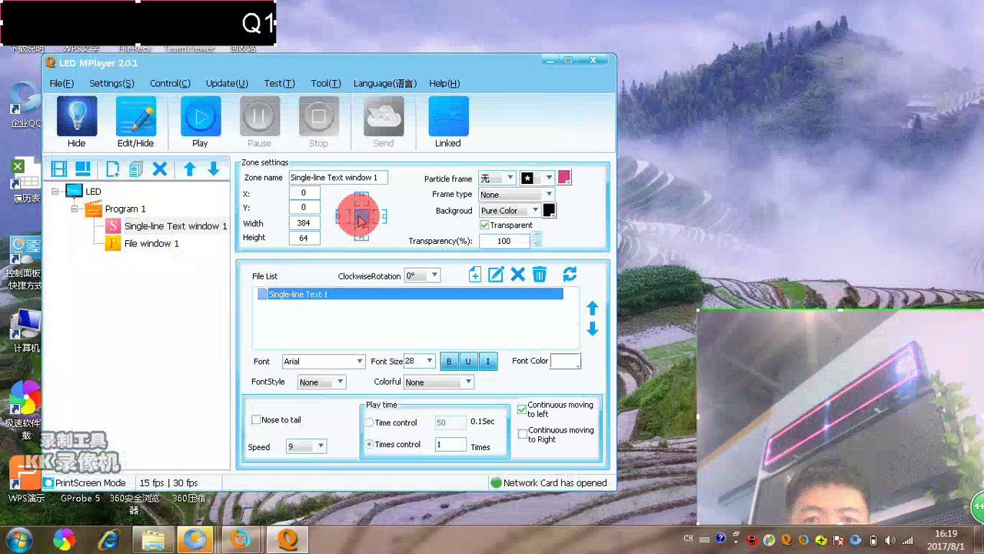
click(350, 221)
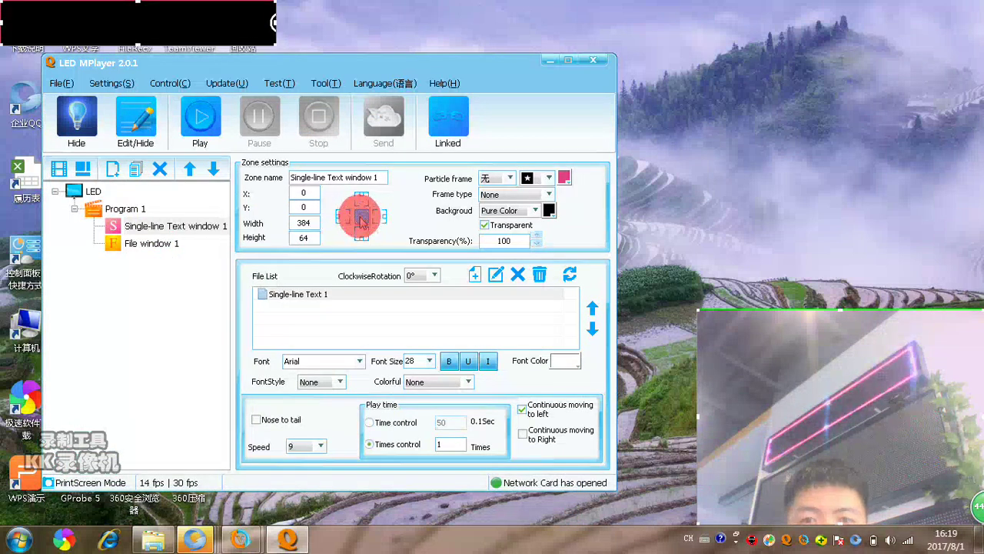
click(188, 231)
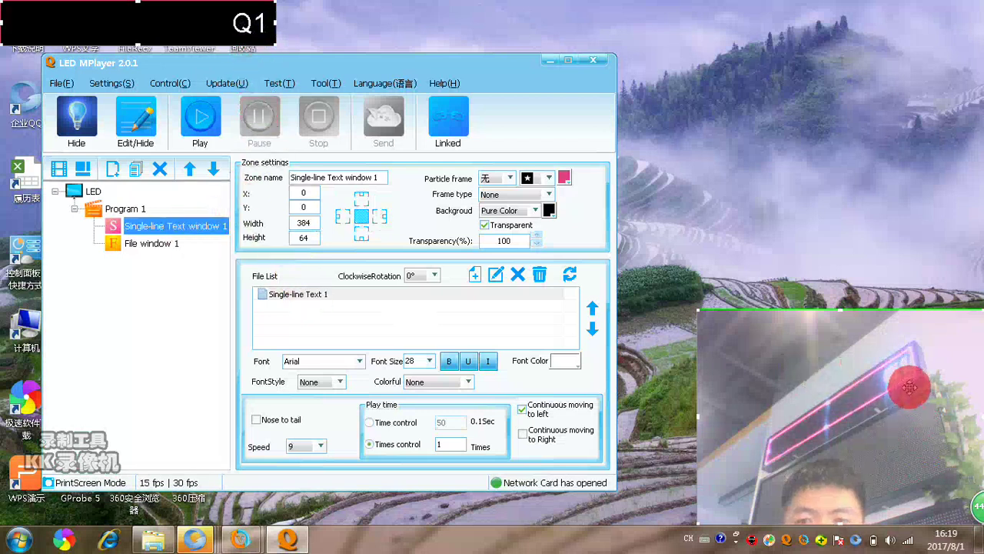
Open the 'Q1 instruction' message text in the editor and close it unchanged.
click(343, 295)
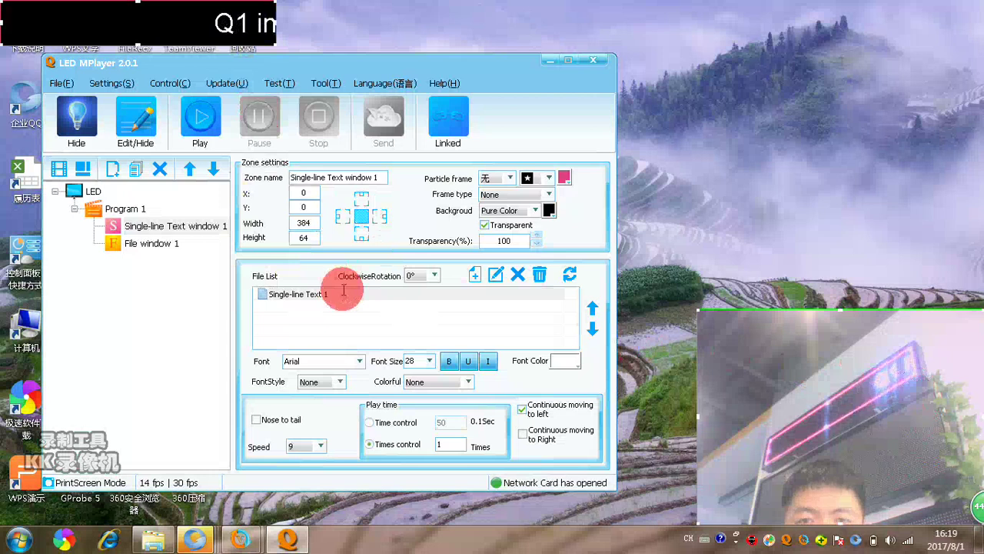
double_click(343, 292)
click(226, 220)
mouse_move(163, 215)
mouse_down()
mouse_move(209, 226)
mouse_move(456, 198)
mouse_up()
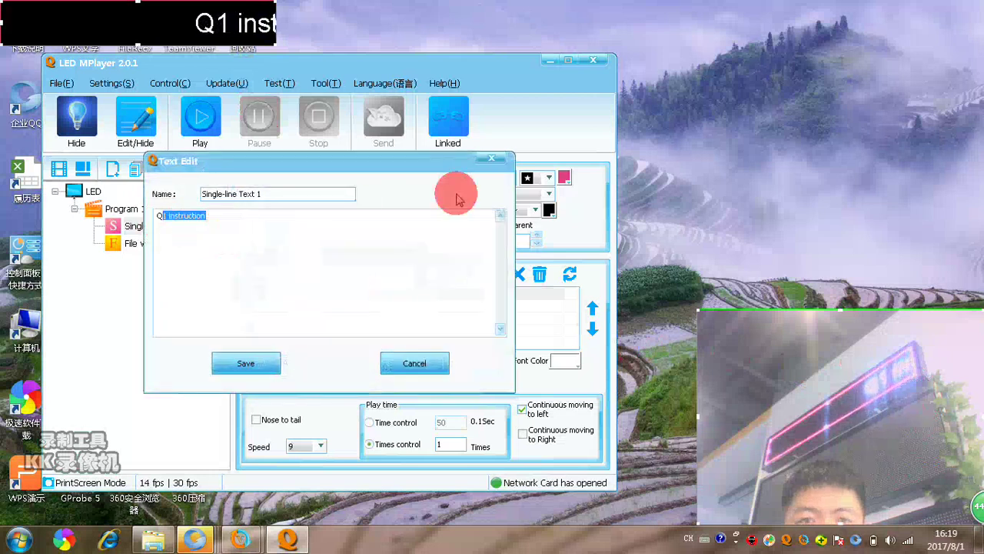
click(491, 159)
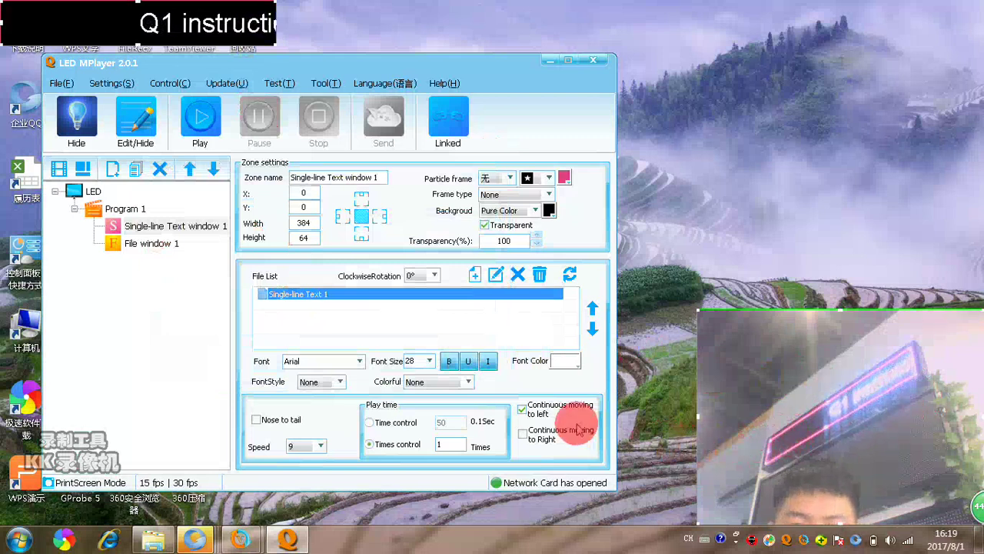
Keep scrolling speed 9 and set the text window's particle frame to 1.
click(322, 446)
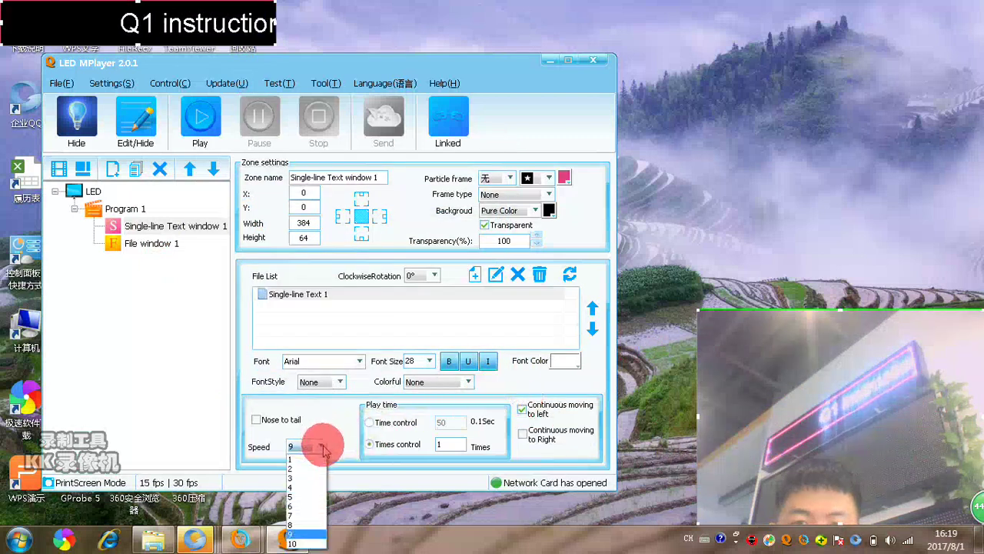
click(509, 178)
click(500, 199)
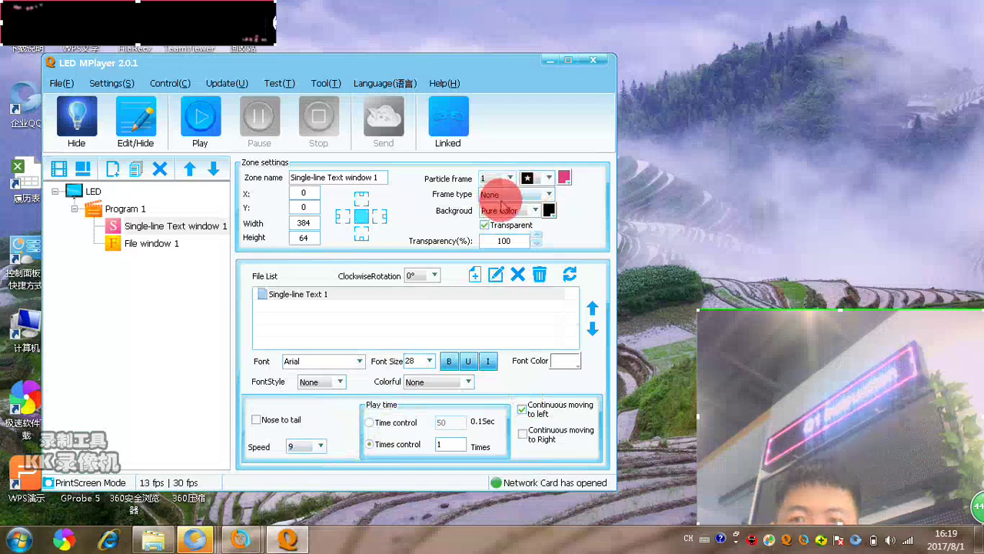
click(814, 405)
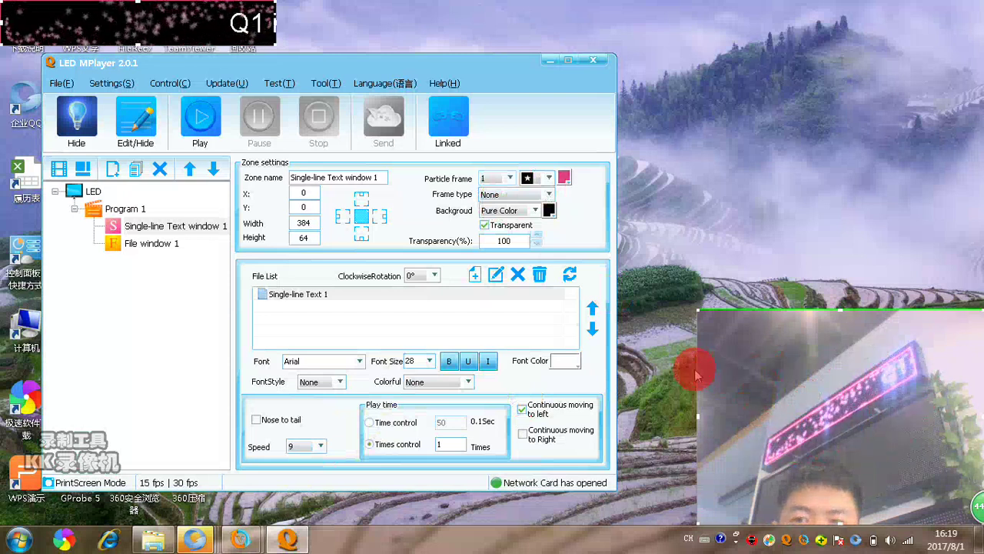
click(513, 241)
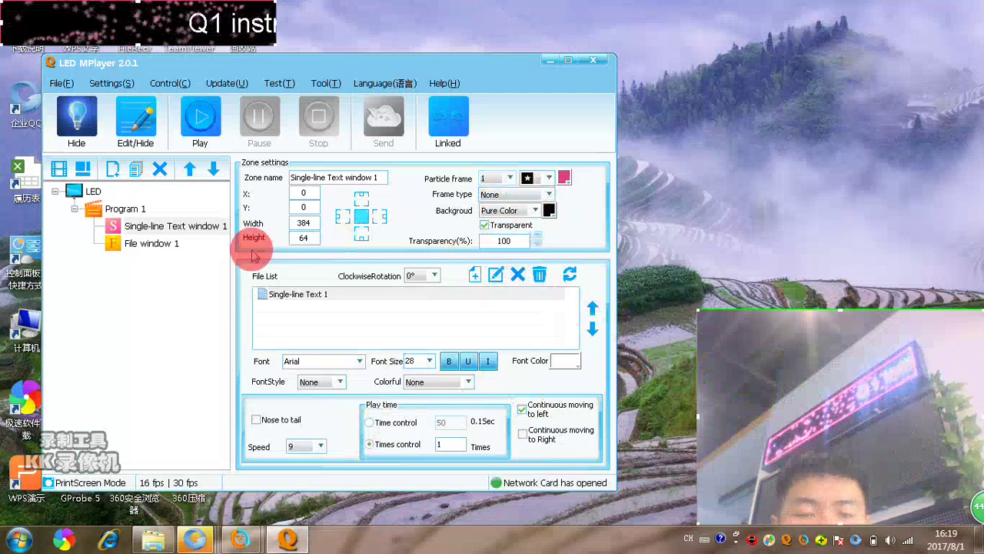
Review File window 1's entries: Wildlife.wmv, and Desert.jpg with Random entry, time 5, stay 50.
click(150, 244)
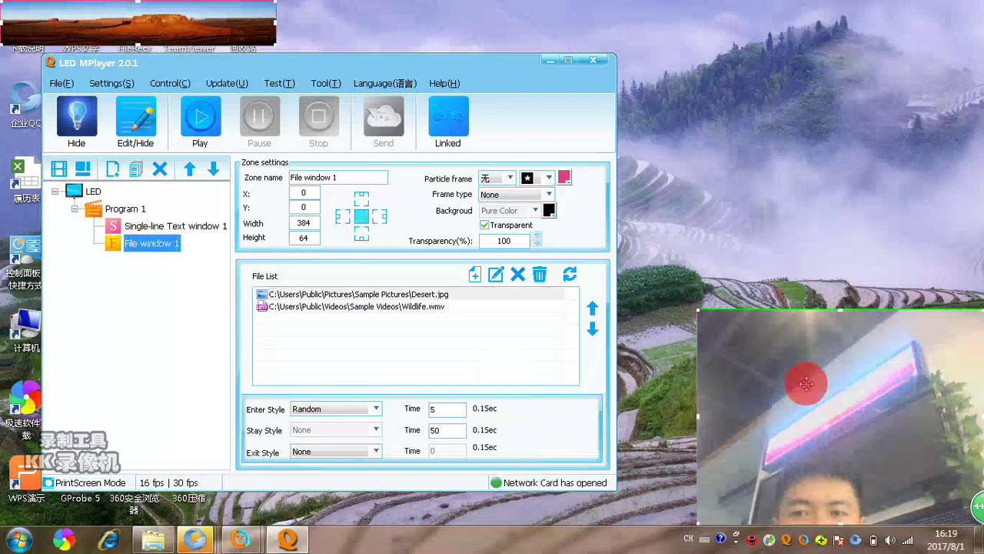
click(364, 308)
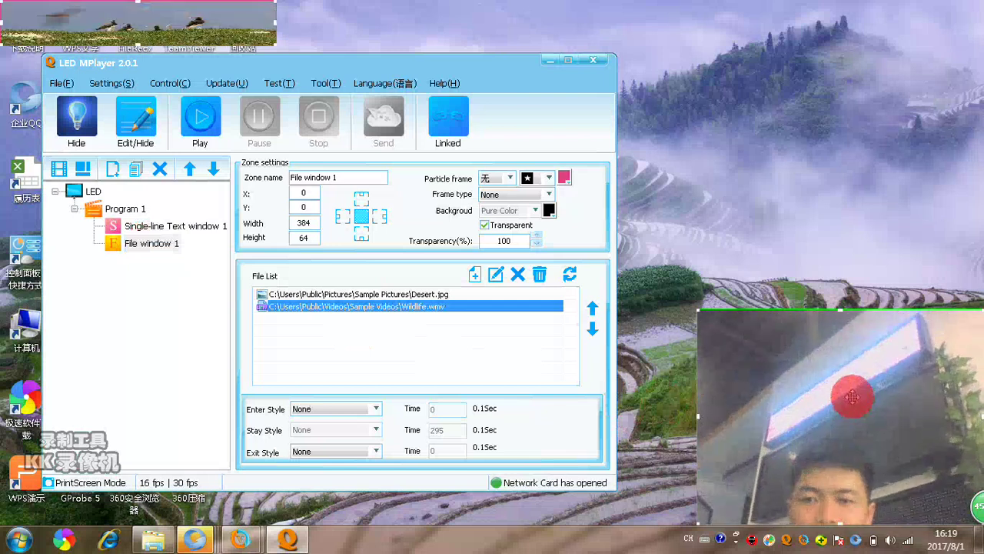
click(154, 225)
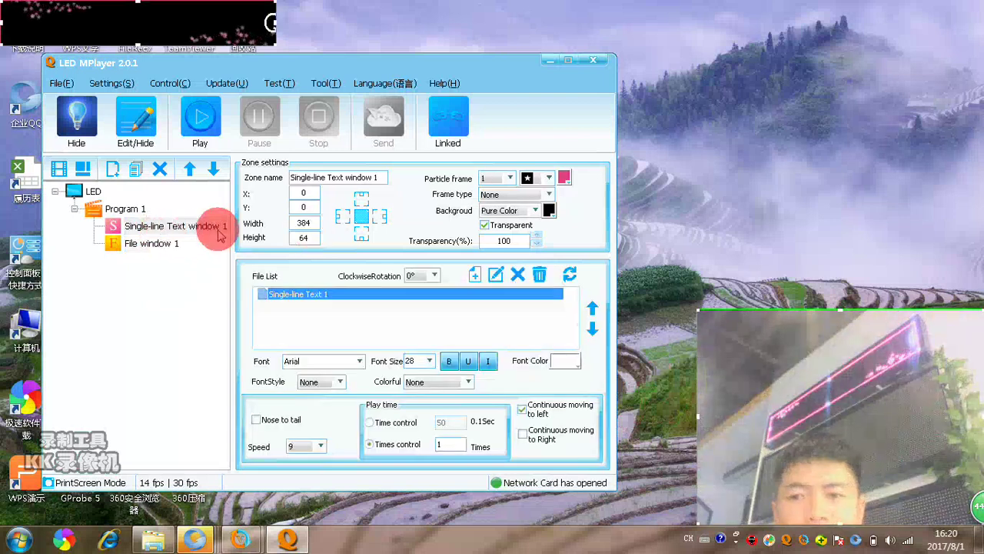
click(161, 244)
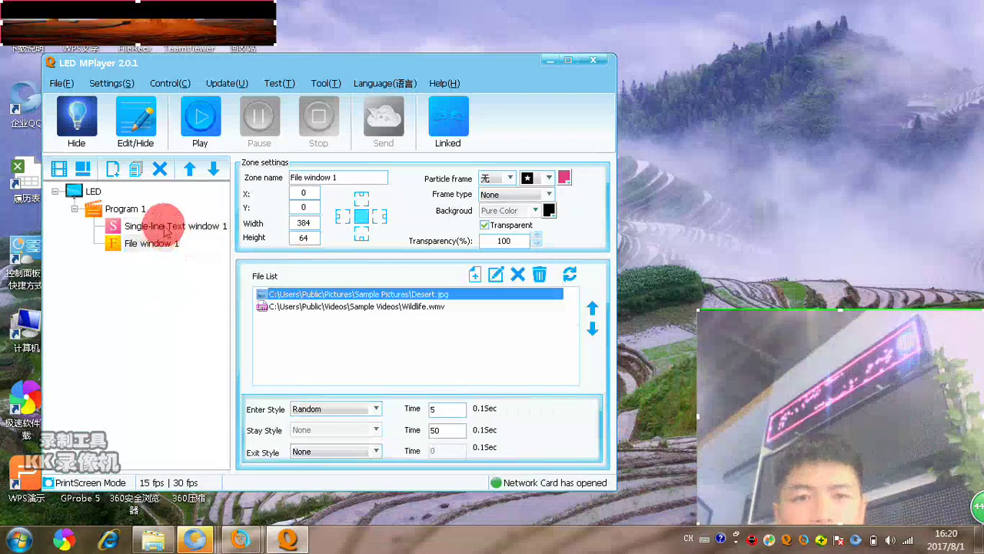
click(329, 294)
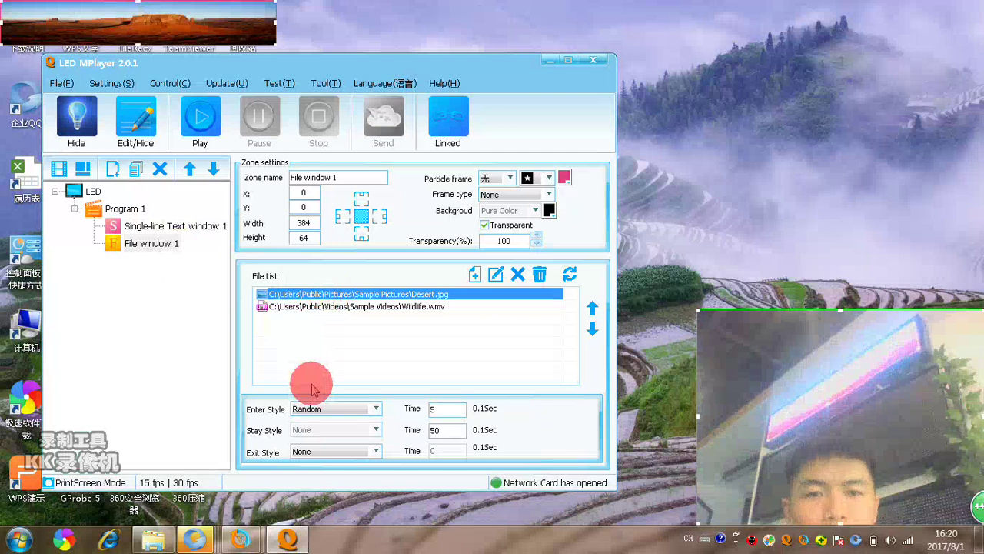
Add Mirror Window 1 to Program 1 using Screen Window Mirror (Only synchronization).
click(129, 210)
right_click(139, 212)
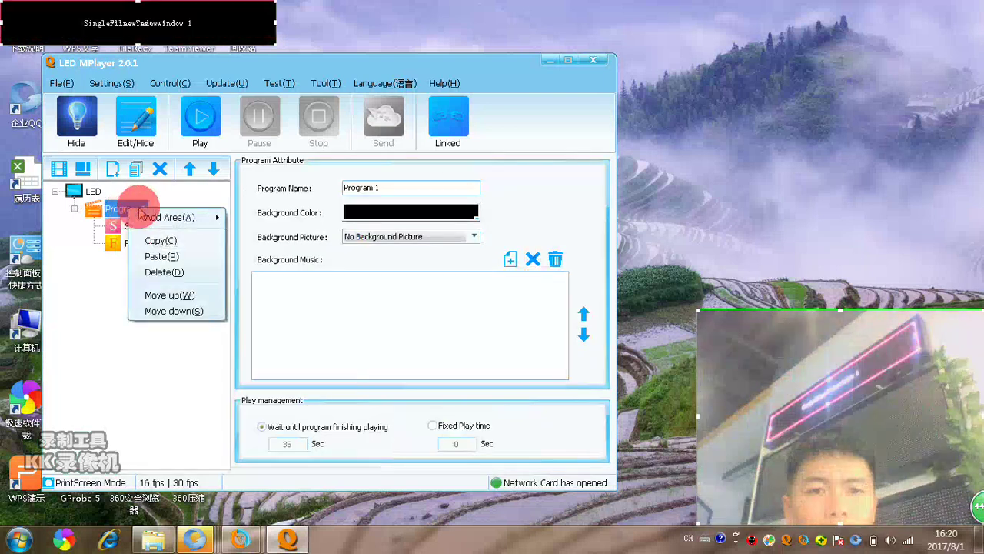
mouse_move(173, 217)
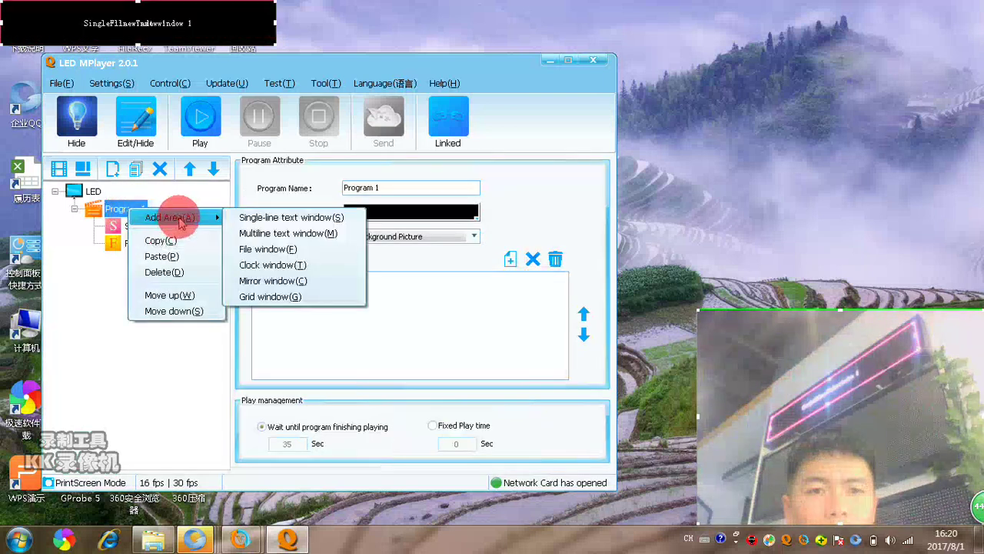
click(304, 280)
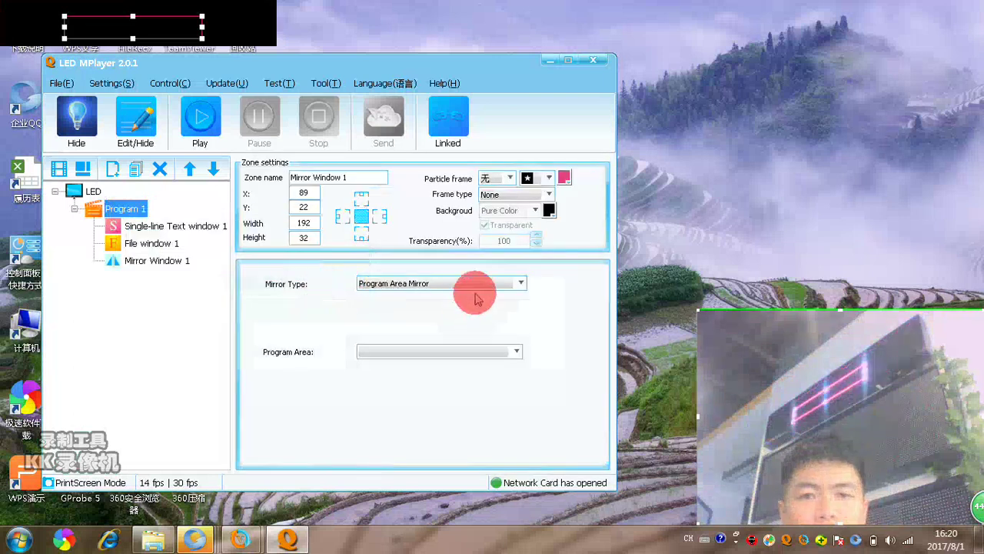
click(521, 285)
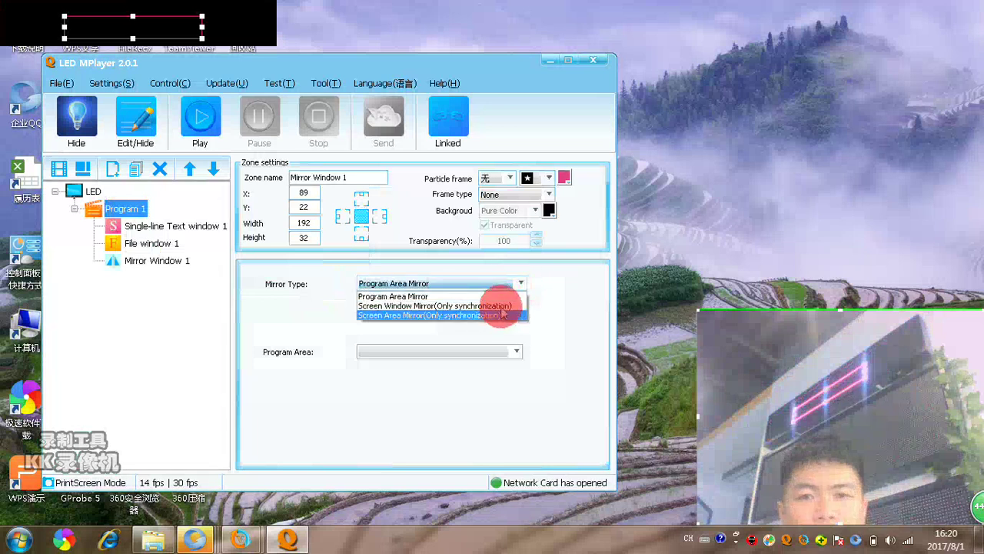
click(502, 306)
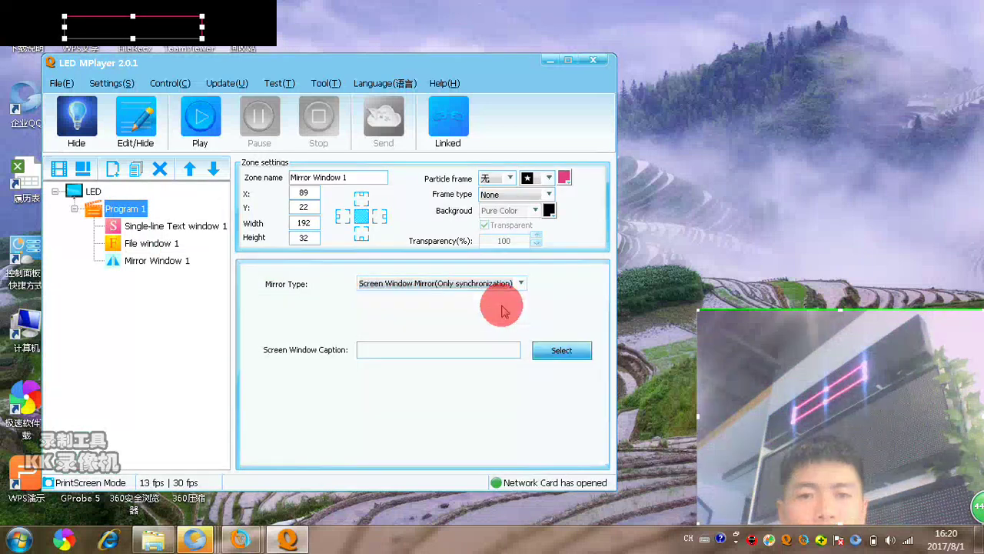
Make Mirror Window 1 fill the 384×64 display and shrink the browser to a short window at the top.
click(361, 217)
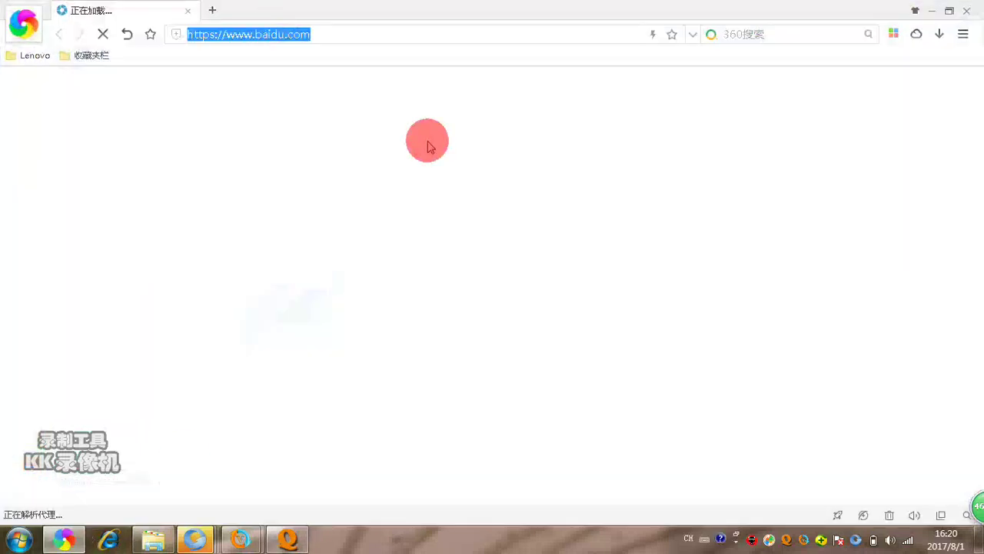
click(949, 17)
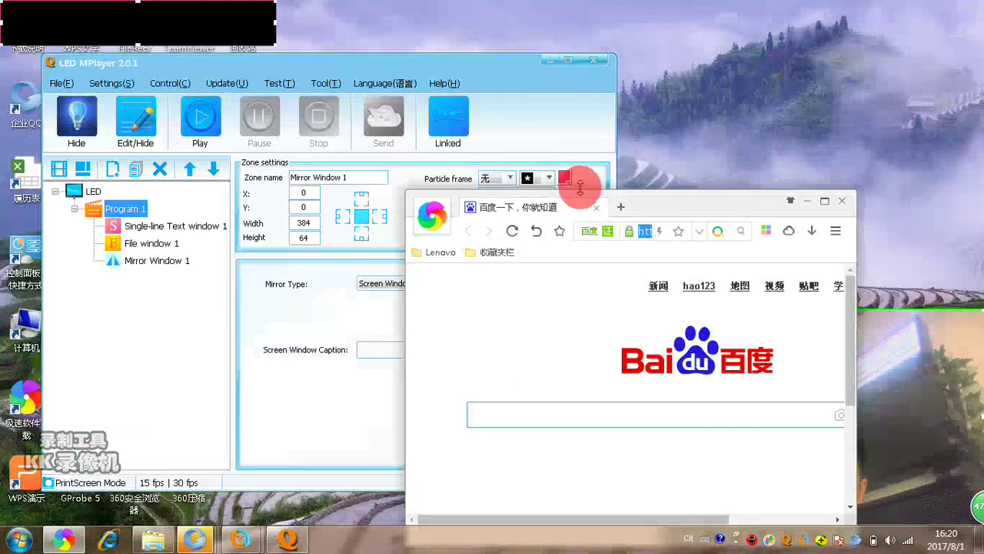
mouse_move(637, 198)
mouse_down()
mouse_move(593, 114)
mouse_move(615, 89)
mouse_up()
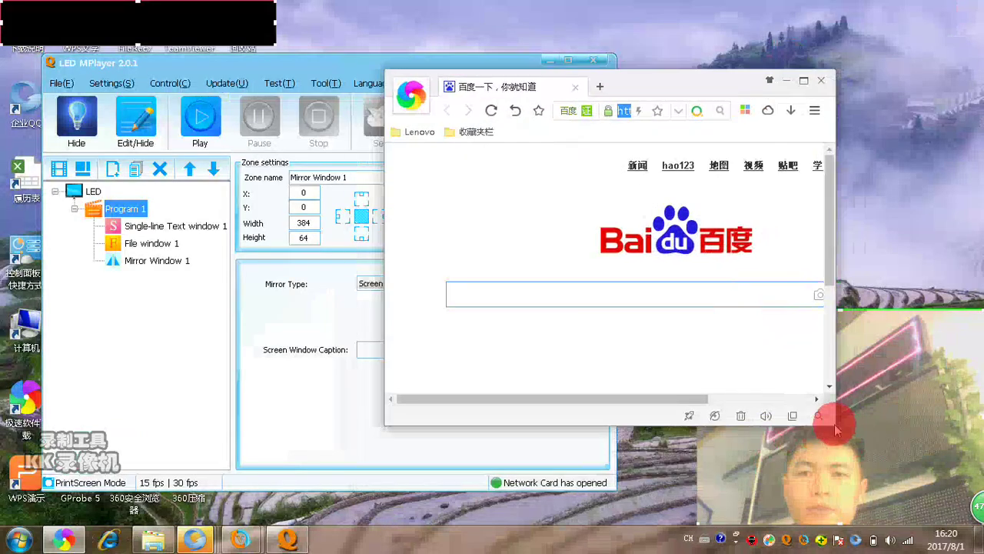
mouse_move(834, 423)
mouse_down()
mouse_move(749, 314)
mouse_move(837, 257)
mouse_move(941, 275)
mouse_move(962, 295)
mouse_up()
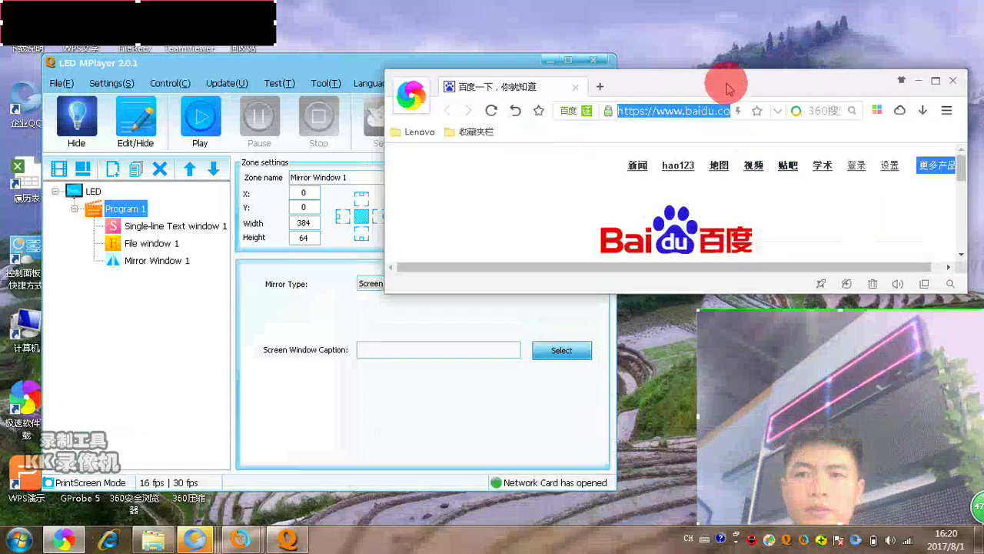
mouse_move(725, 82)
mouse_down()
mouse_move(758, 17)
mouse_move(748, 19)
mouse_up()
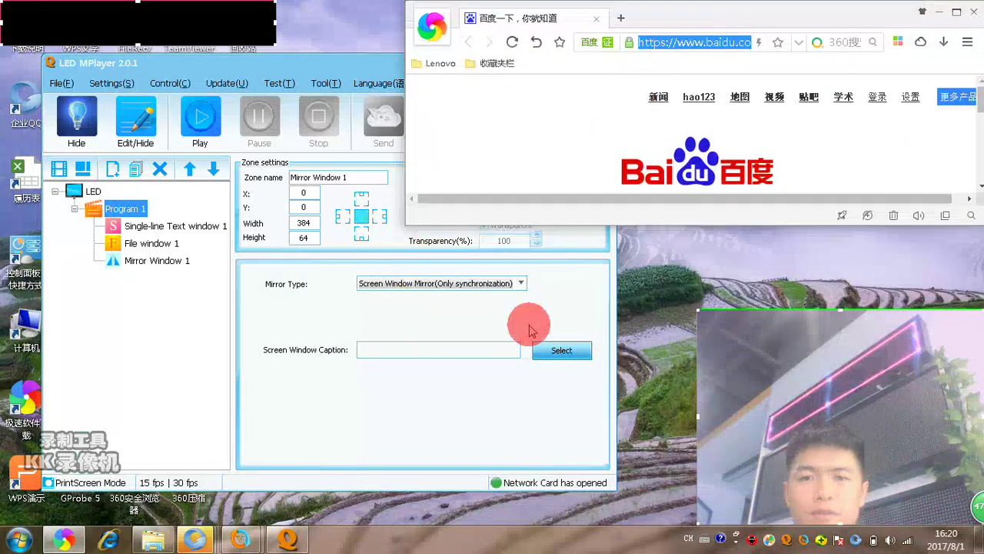
Pick the browser window '百度一下，你就知道 - 360极速浏览器' as the mirror source.
click(562, 351)
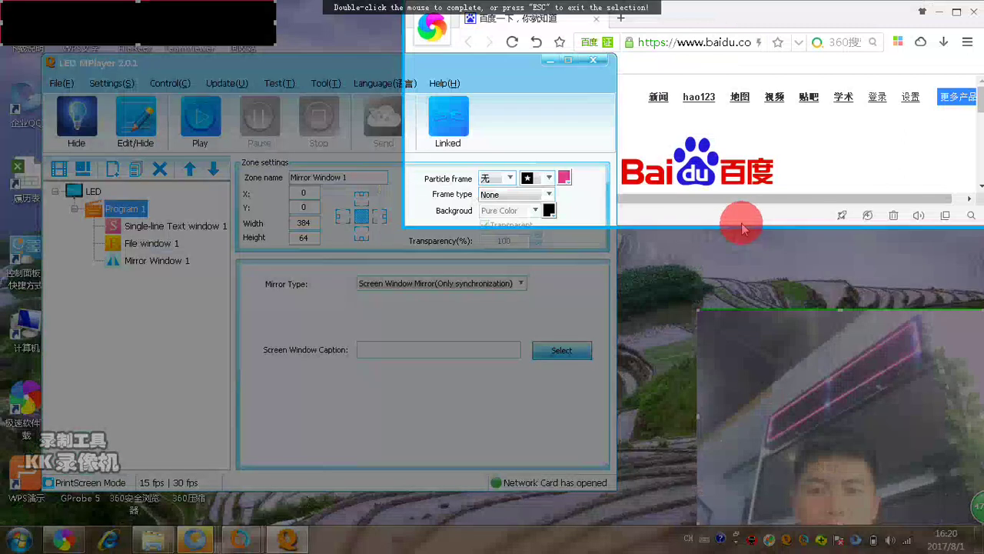
double_click(743, 221)
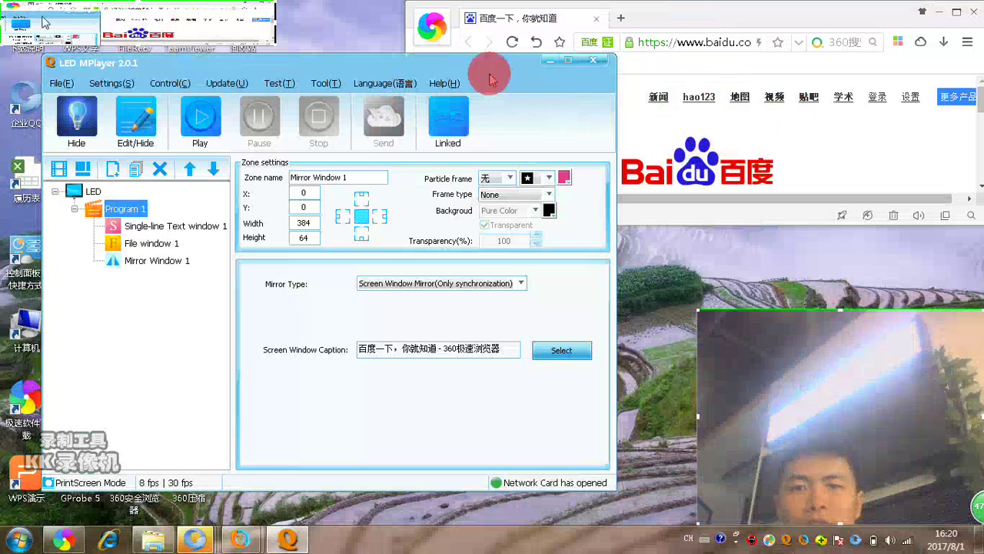
drag(497, 65, 469, 147)
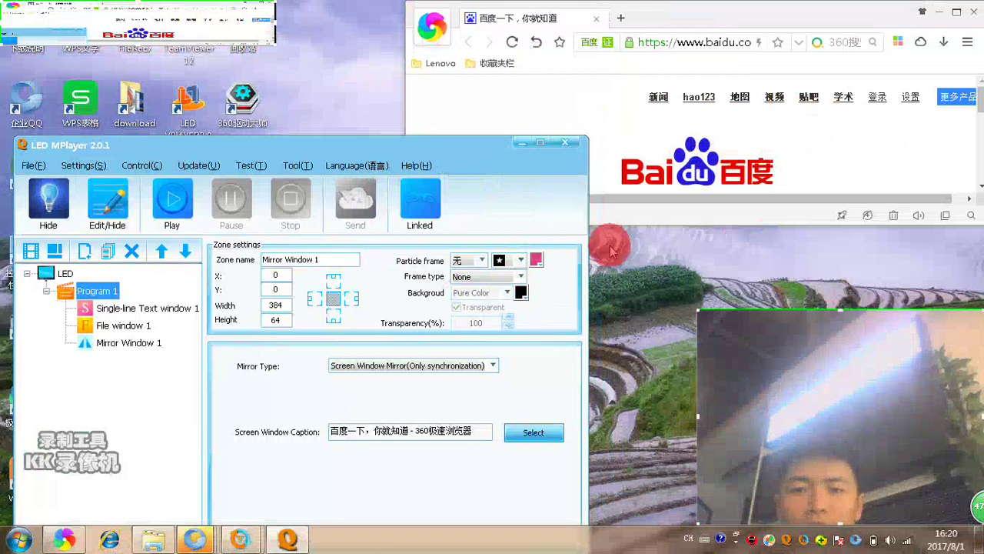
drag(351, 147, 337, 98)
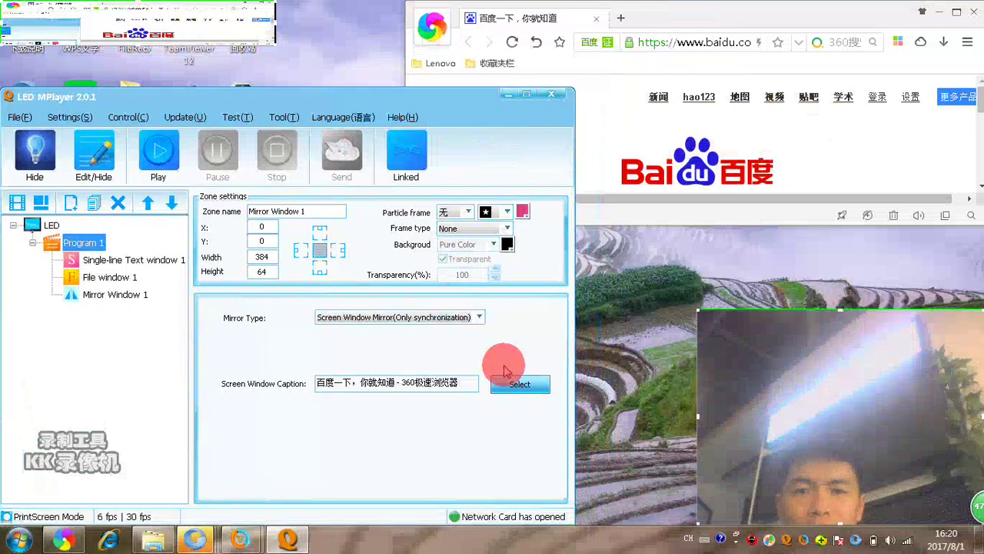
Switch to Screen Area Mirror and capture the 172×220 area at 1053,497 over the webcam image.
click(475, 318)
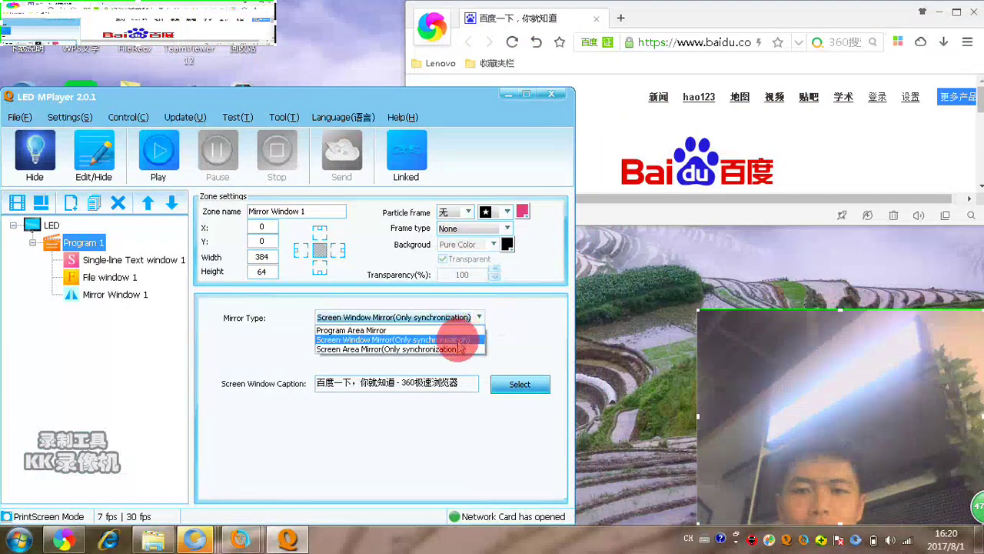
click(459, 351)
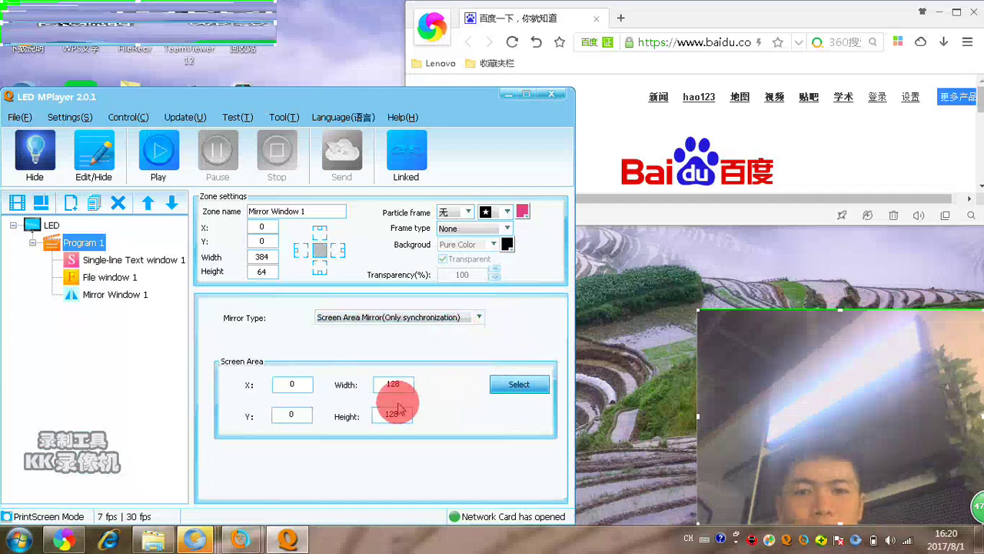
click(520, 388)
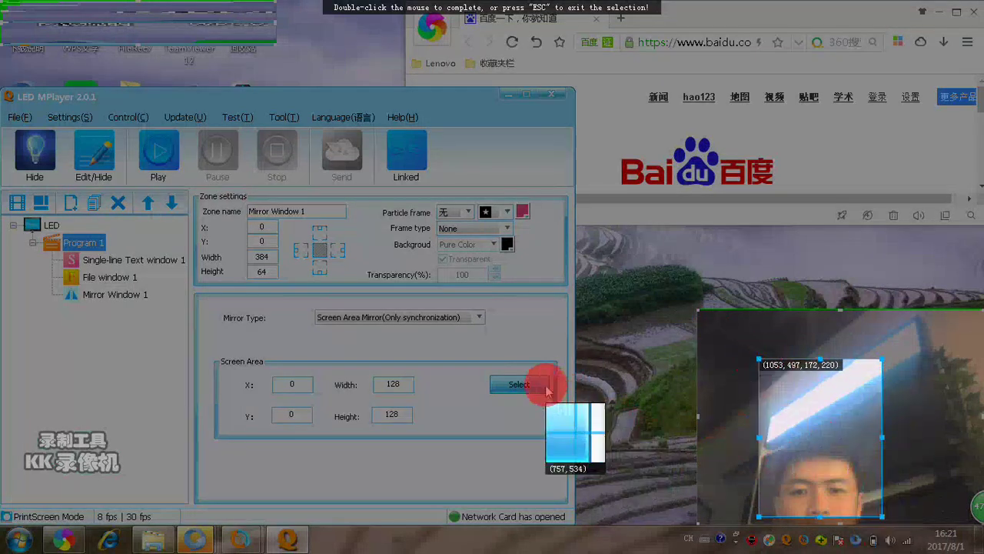
double_click(825, 406)
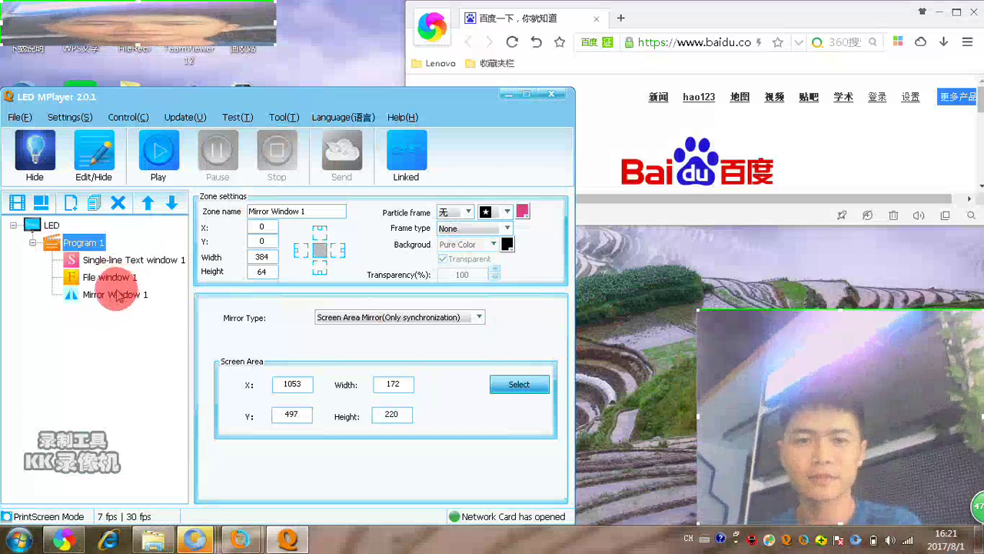
click(85, 243)
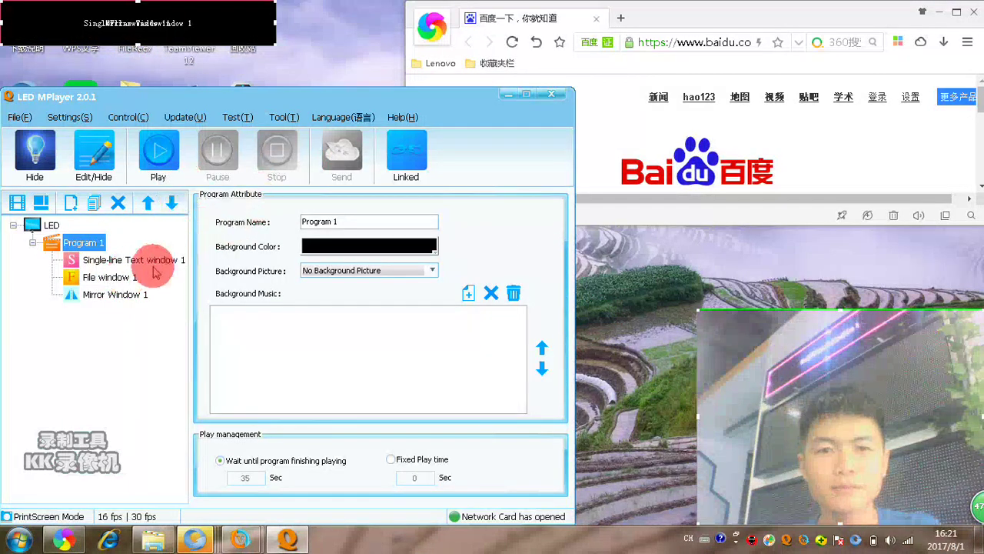
Change Mirror Window 1's Mirror Type from Screen Area Mirror to Program Area Mirror.
click(119, 300)
right_click(123, 299)
click(126, 300)
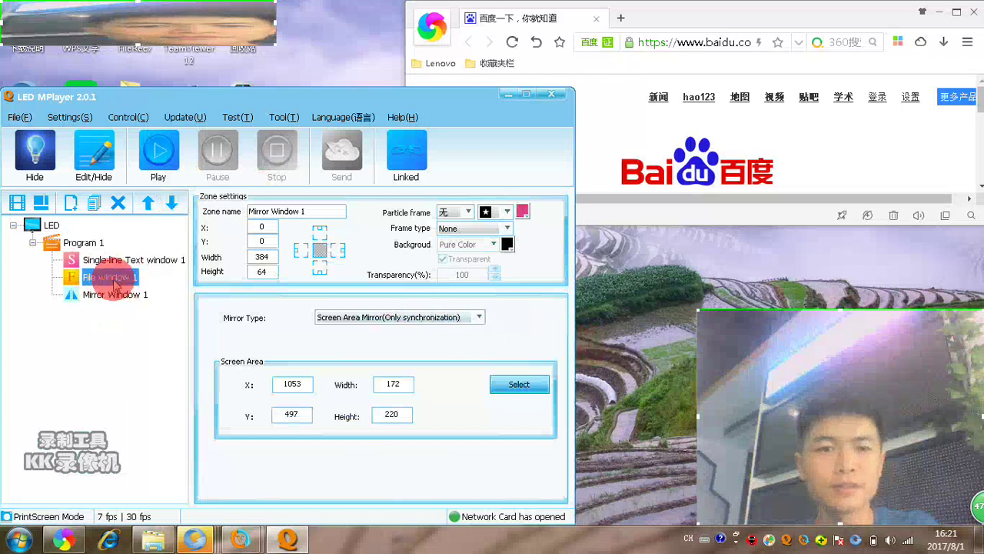
right_click(74, 243)
click(90, 269)
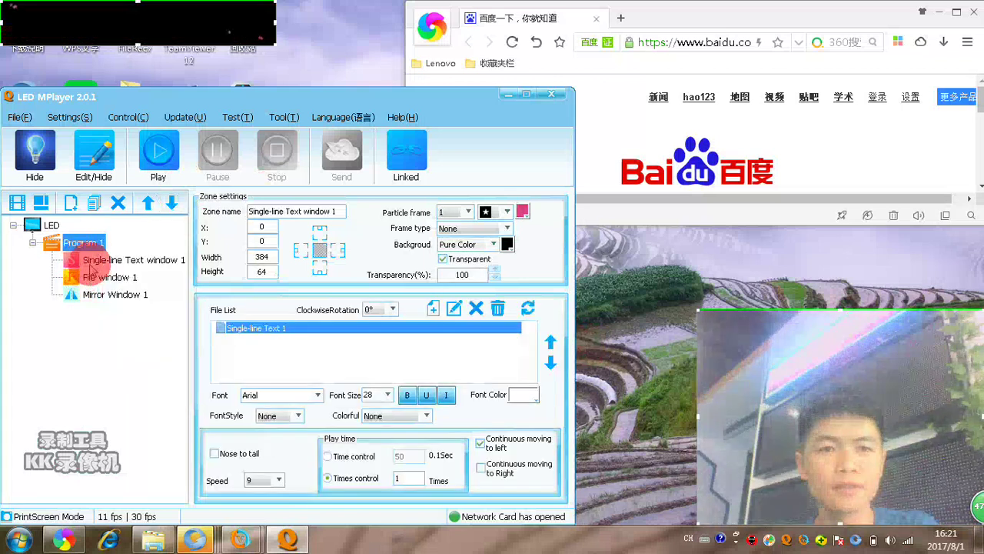
click(103, 300)
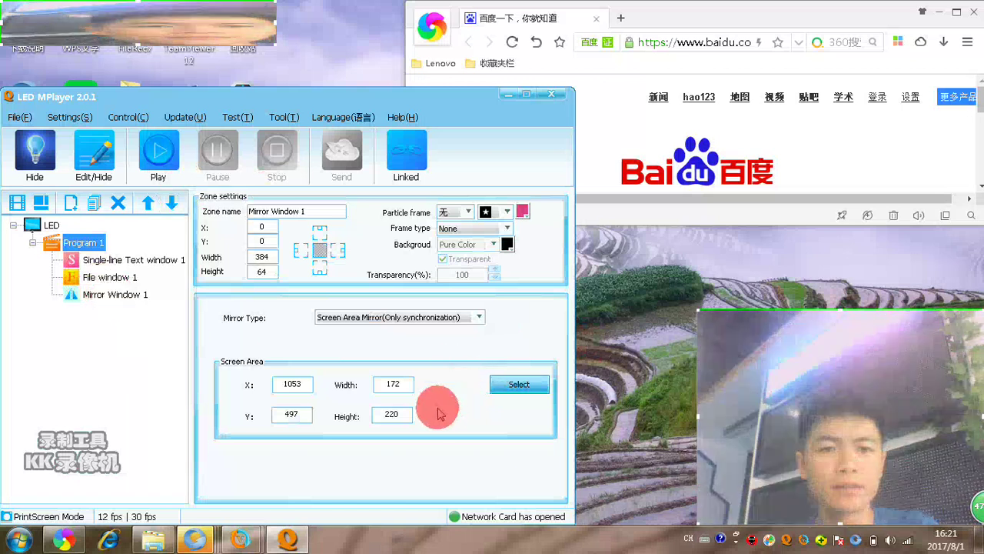
click(477, 316)
click(438, 328)
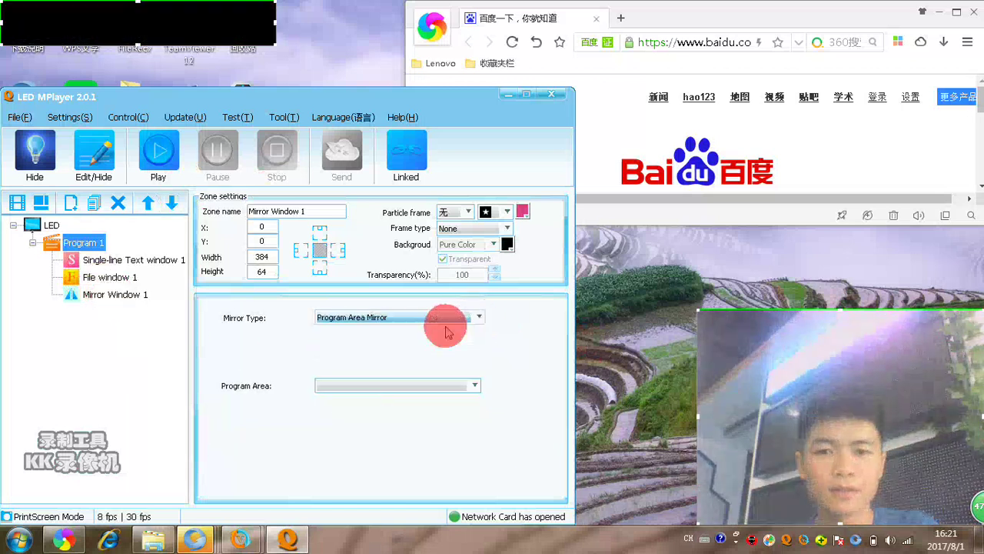
Delete Mirror Window 1 and File window 1, leaving only Single-line Text window 1.
right_click(117, 296)
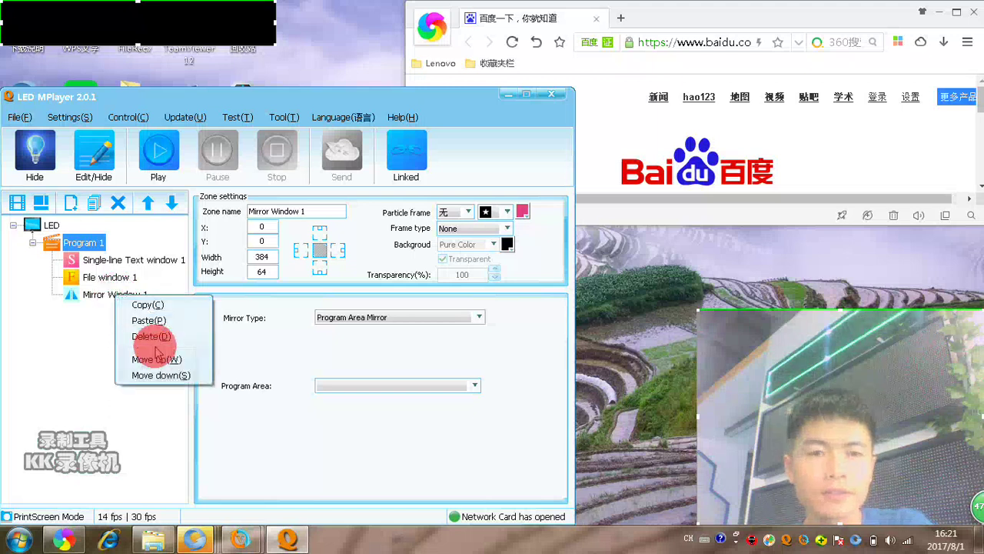
click(88, 295)
right_click(93, 296)
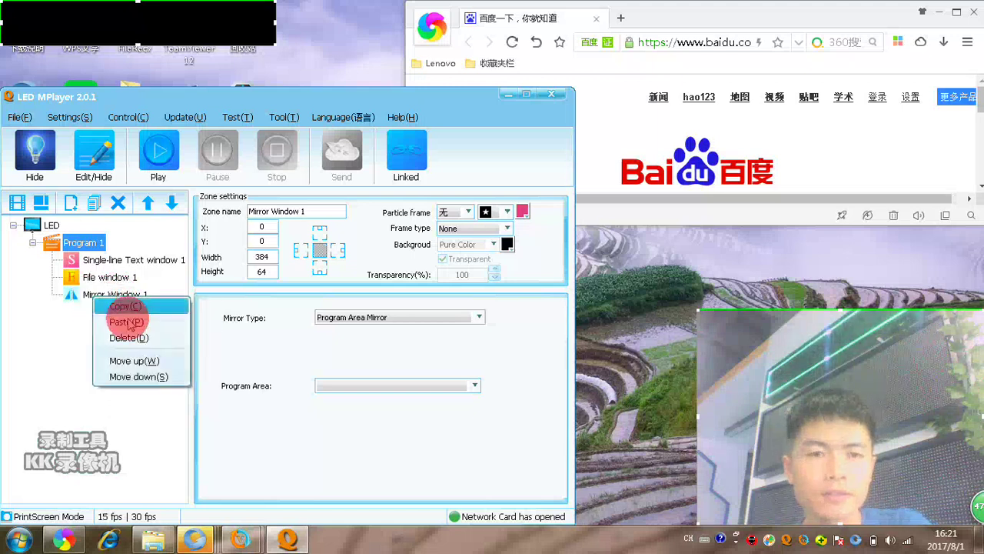
click(131, 337)
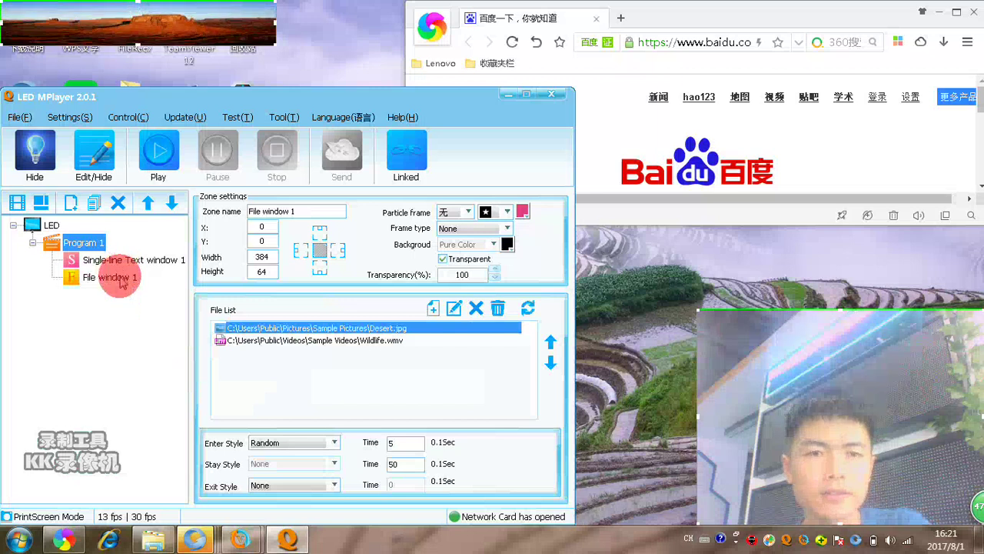
right_click(120, 283)
click(142, 321)
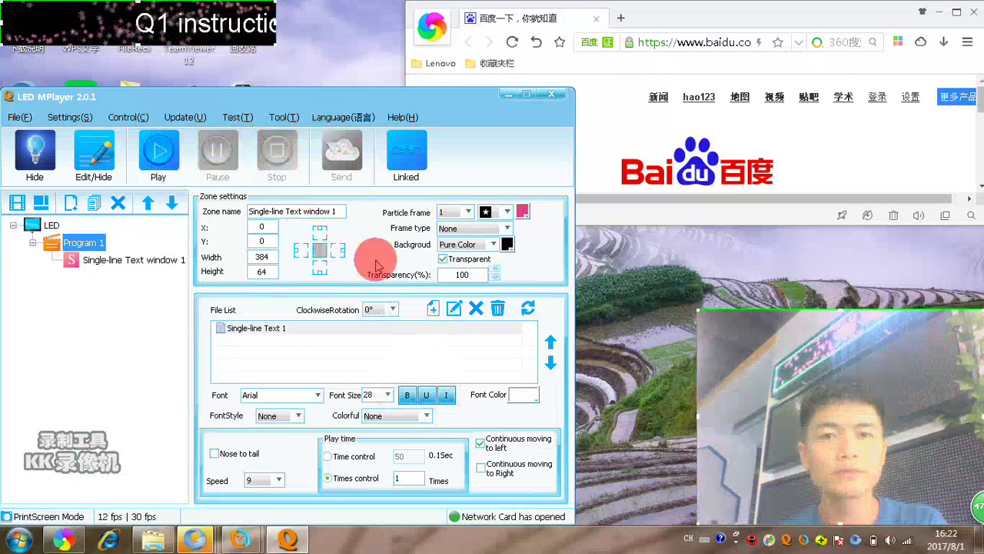
Move the player window and reconnect it to the display's network card.
right_click(319, 101)
click(286, 92)
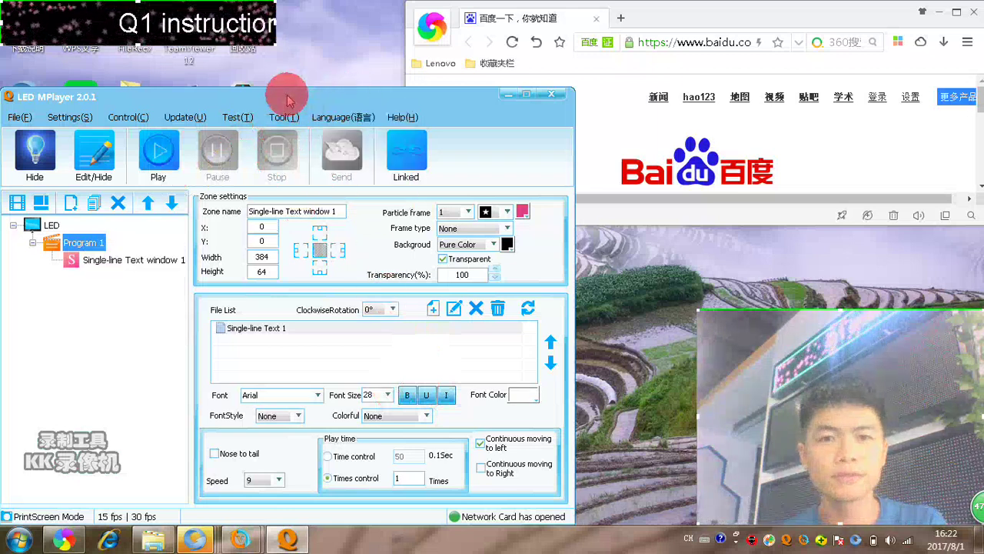
drag(285, 93, 353, 79)
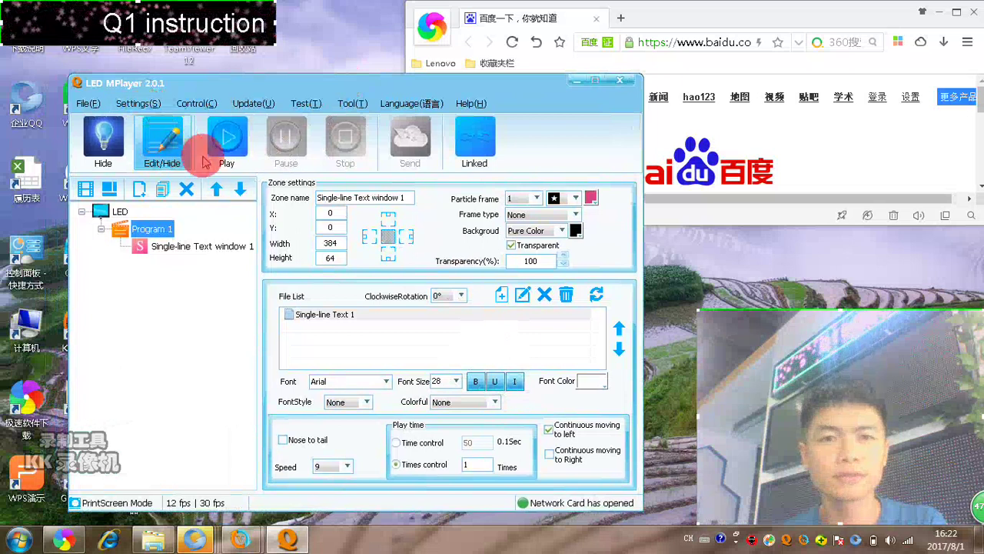
click(476, 154)
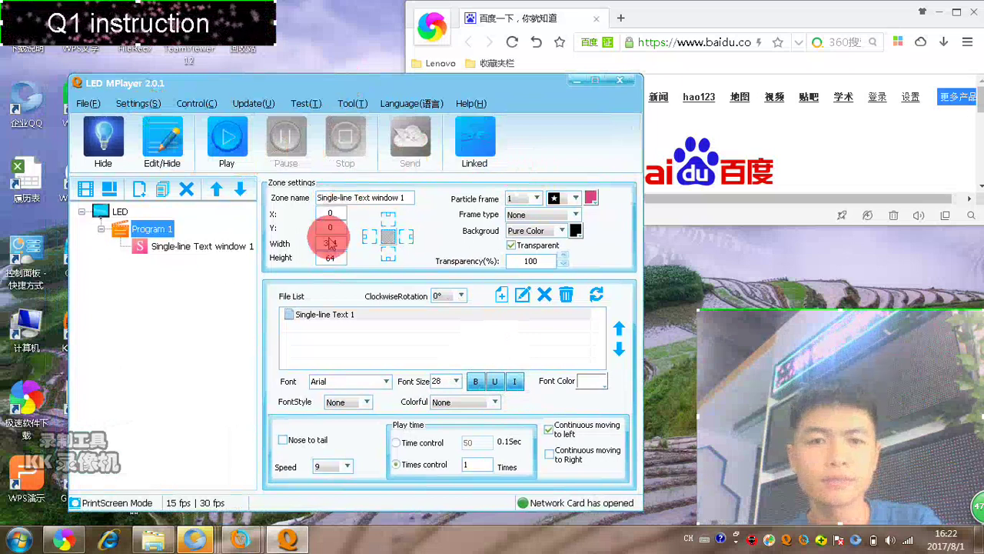
right_click(166, 256)
click(129, 315)
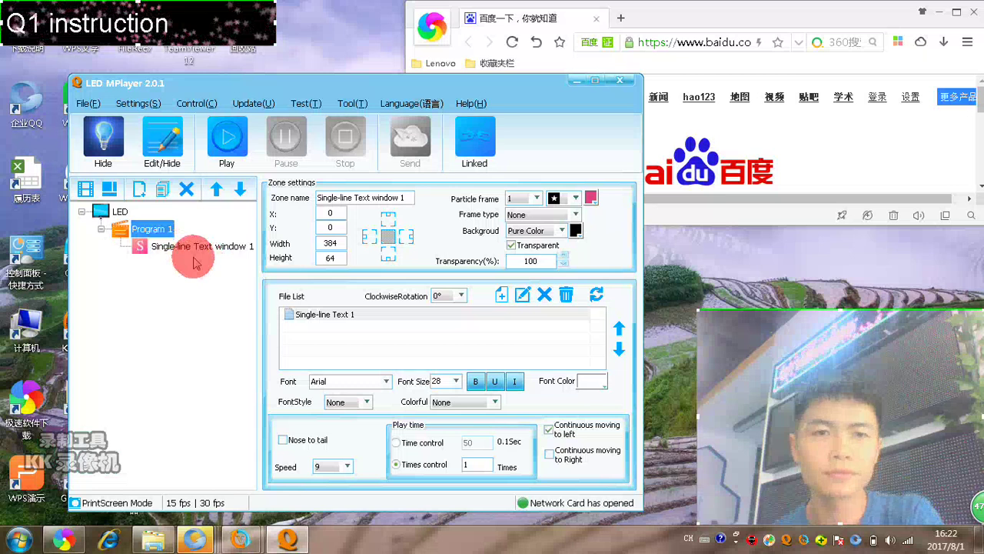